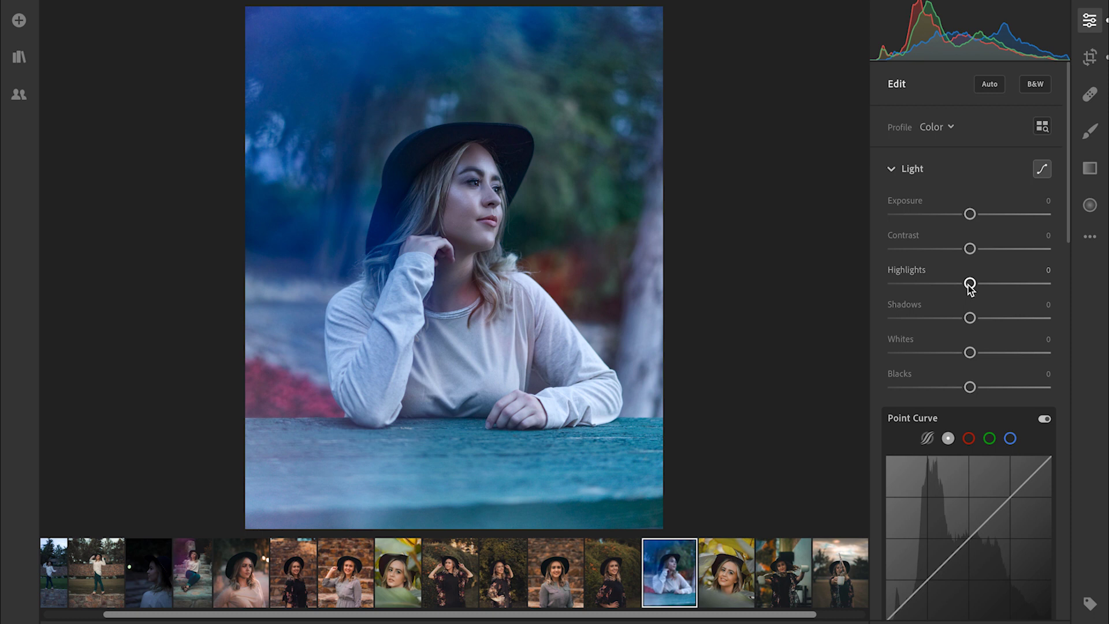
Step: Set the portrait's Highlights to -23, Shadows to +29 and Whites to +4
left_click_drag(969, 284, 951, 287)
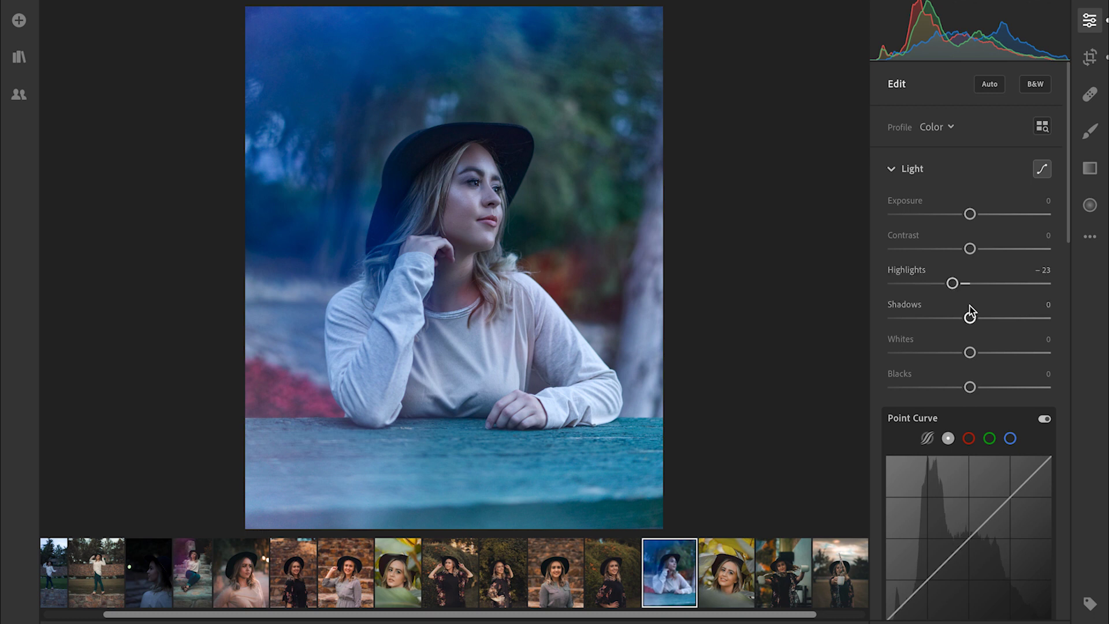
left_click_drag(970, 318, 992, 322)
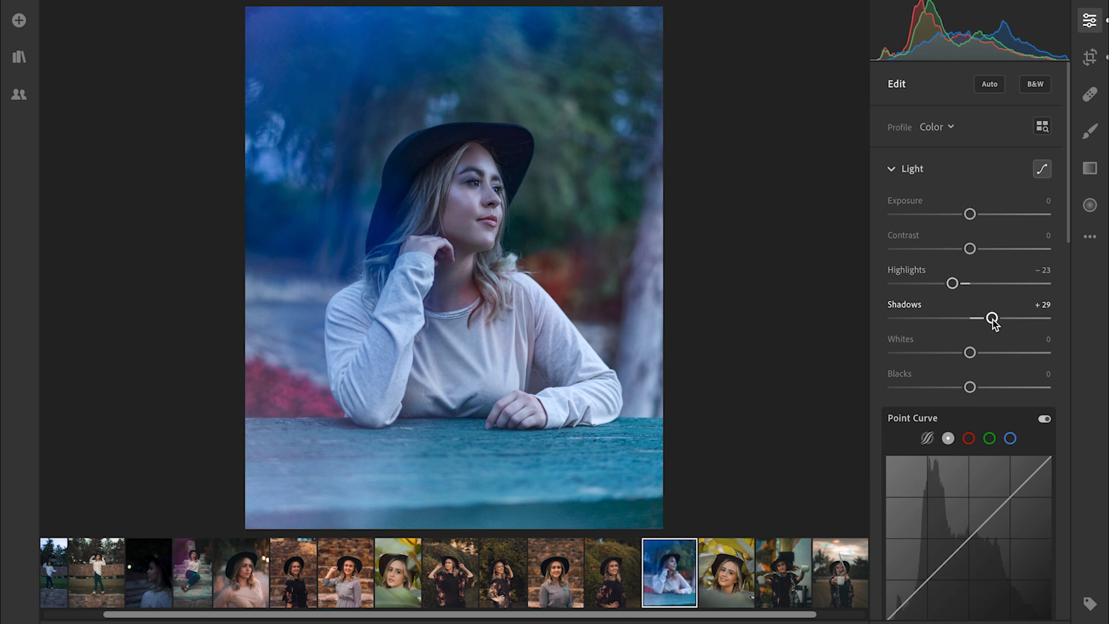
left_click_drag(972, 354, 975, 356)
Step: Add quarter, middle and three-quarter points to the point curve and shape a gentle S-curve, slightly lowering the white endpoint
scroll(994, 531, "down", 2)
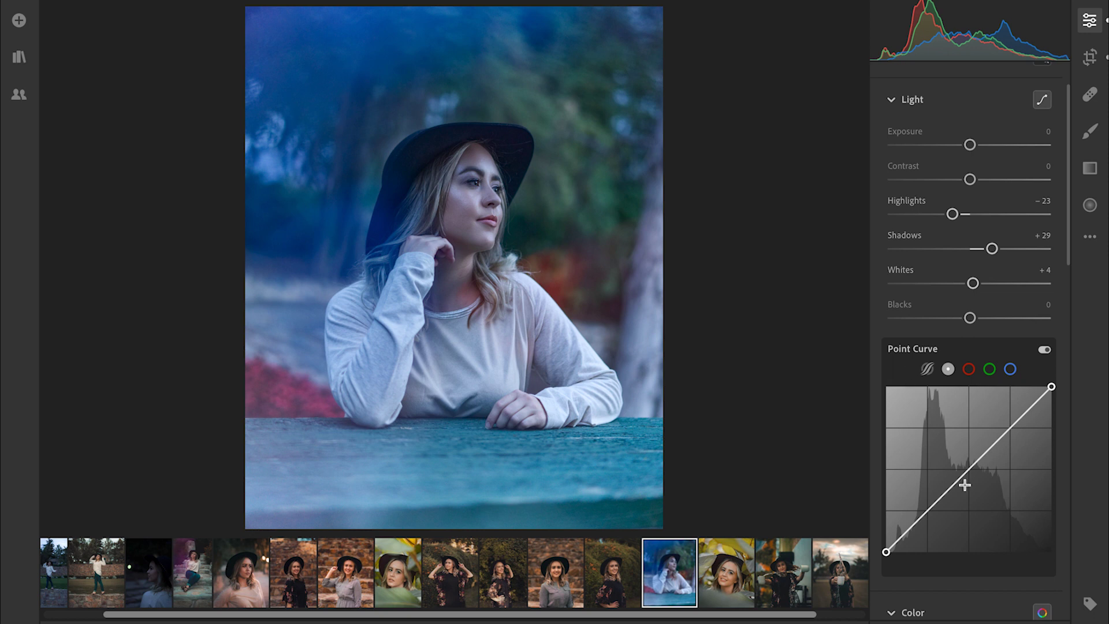
left_click(927, 511)
left_click(1010, 428)
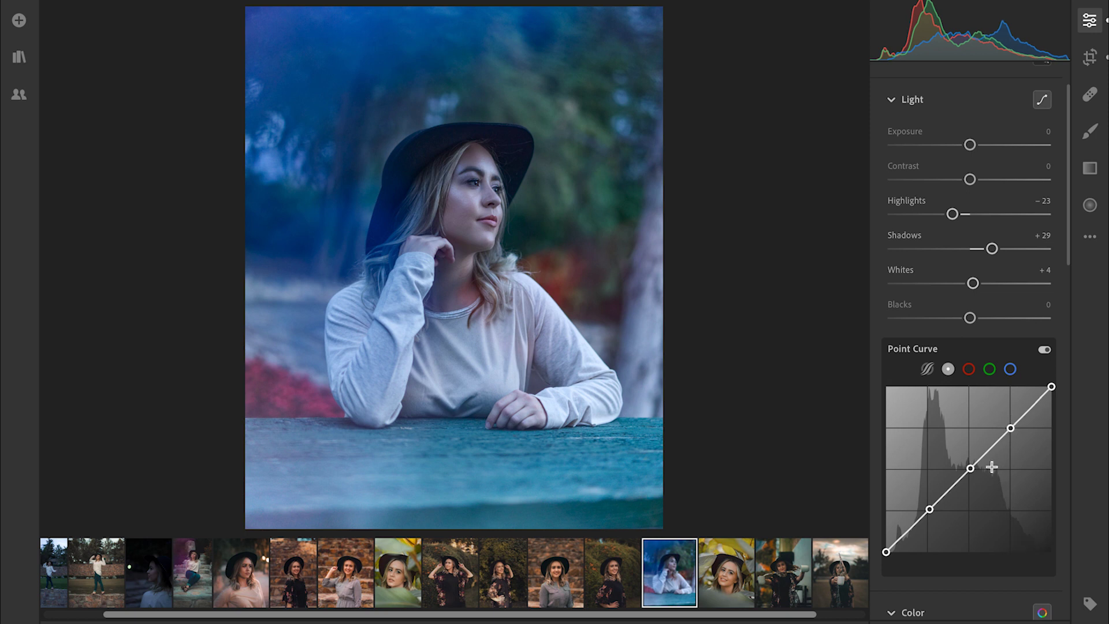
left_click_drag(1010, 428, 1007, 426)
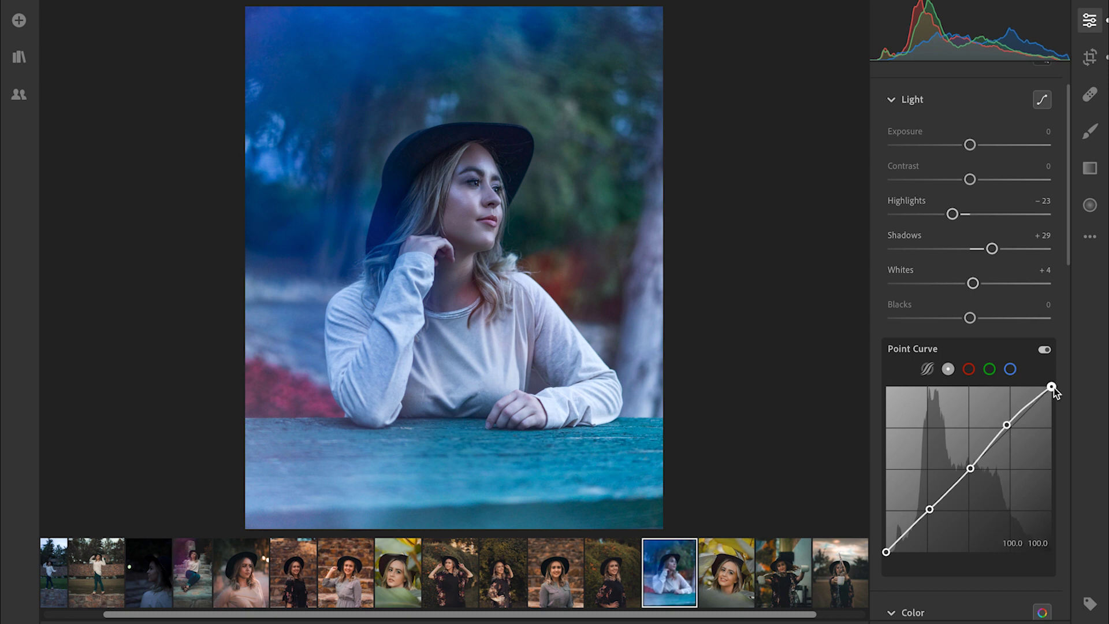
left_click_drag(1053, 387, 1056, 389)
left_click_drag(1056, 396, 1054, 394)
left_click_drag(932, 510, 931, 512)
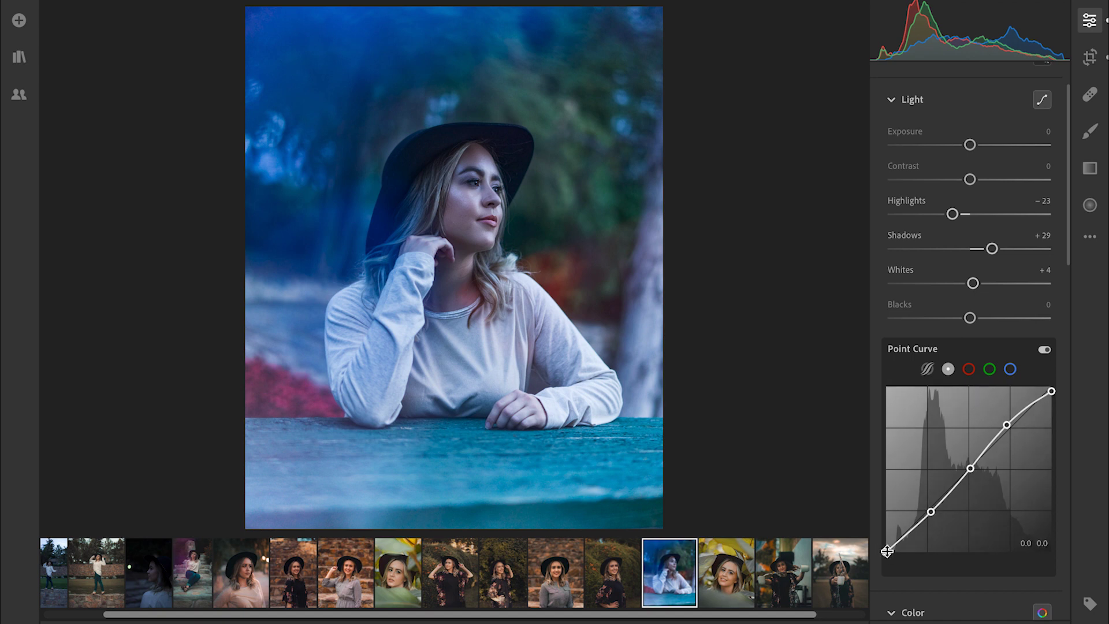
Step: Lift the point curve's black endpoint to an output of about 10.6 and move the midpoint to about 47.8, 52.9
mouse_move(886, 554)
left_mouse_down()
mouse_move(880, 537)
mouse_move(875, 556)
mouse_move(872, 539)
mouse_move(867, 559)
left_mouse_up()
left_click_drag(868, 559, 847, 534)
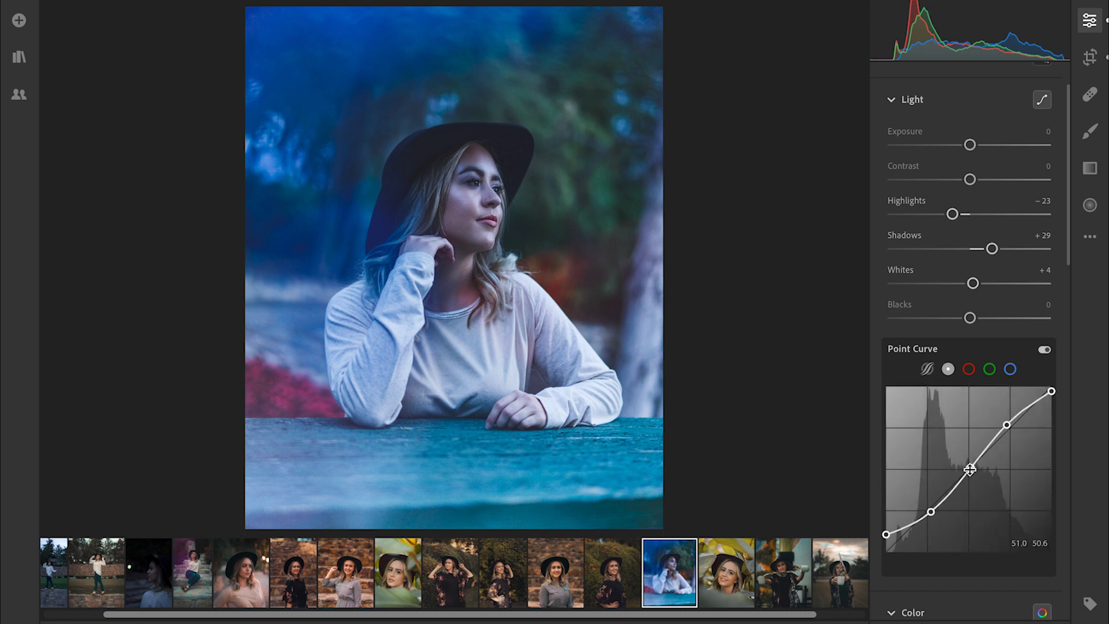
left_click_drag(969, 469, 965, 464)
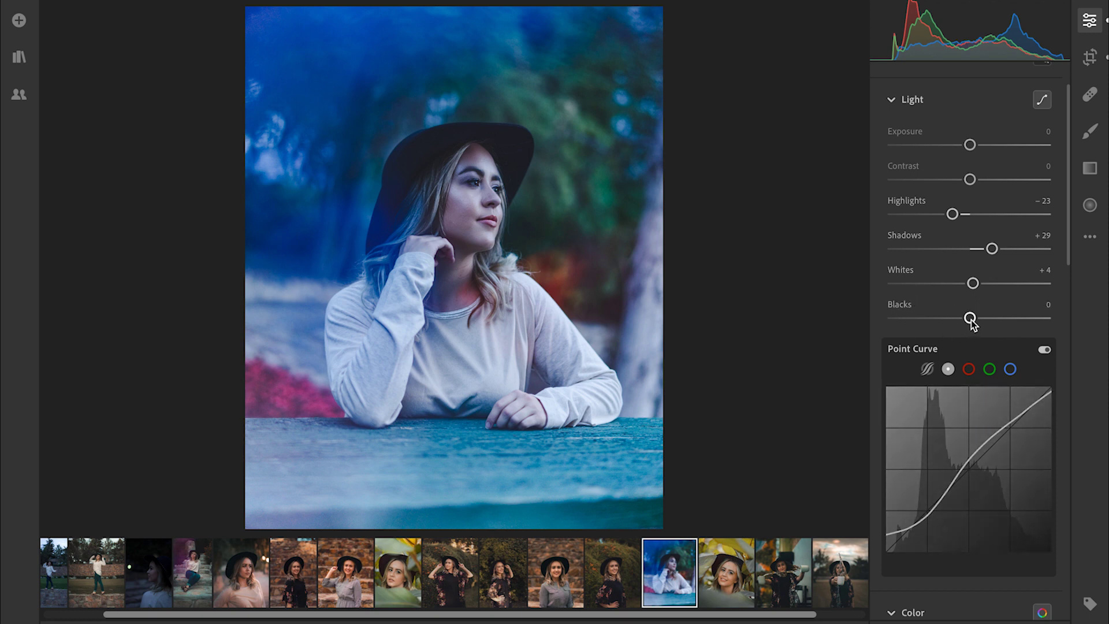
Step: Set Blacks to -57 and slightly lower the point curve's lifted black endpoint
left_click_drag(970, 319, 926, 319)
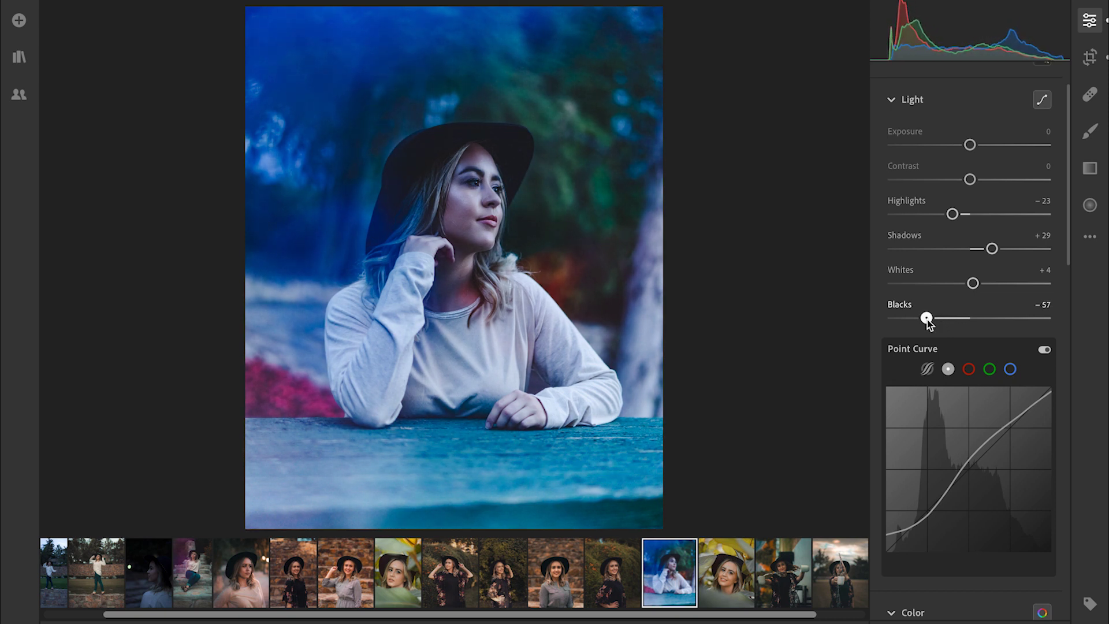
mouse_move(930, 539)
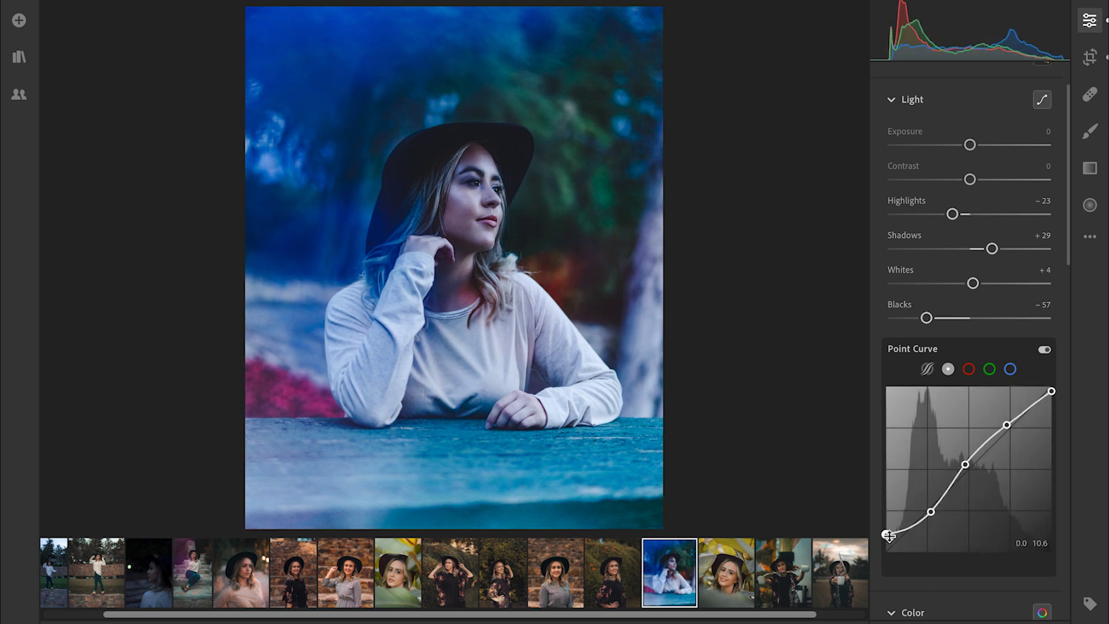
left_click_drag(886, 535, 872, 538)
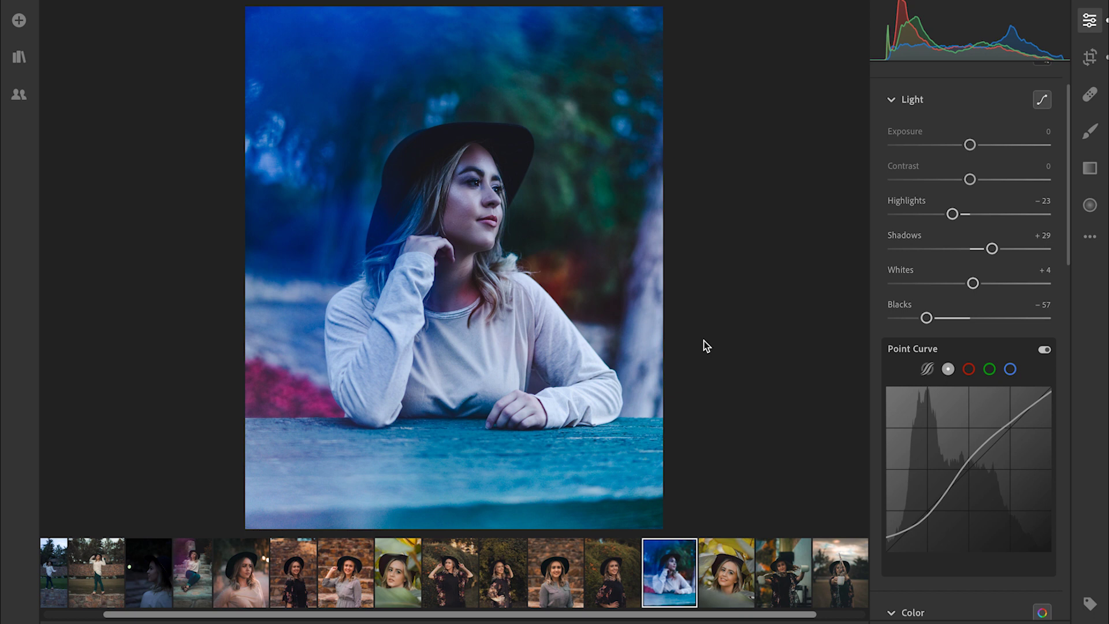
Step: Compare the edited portrait with the original photo
key("backslash")
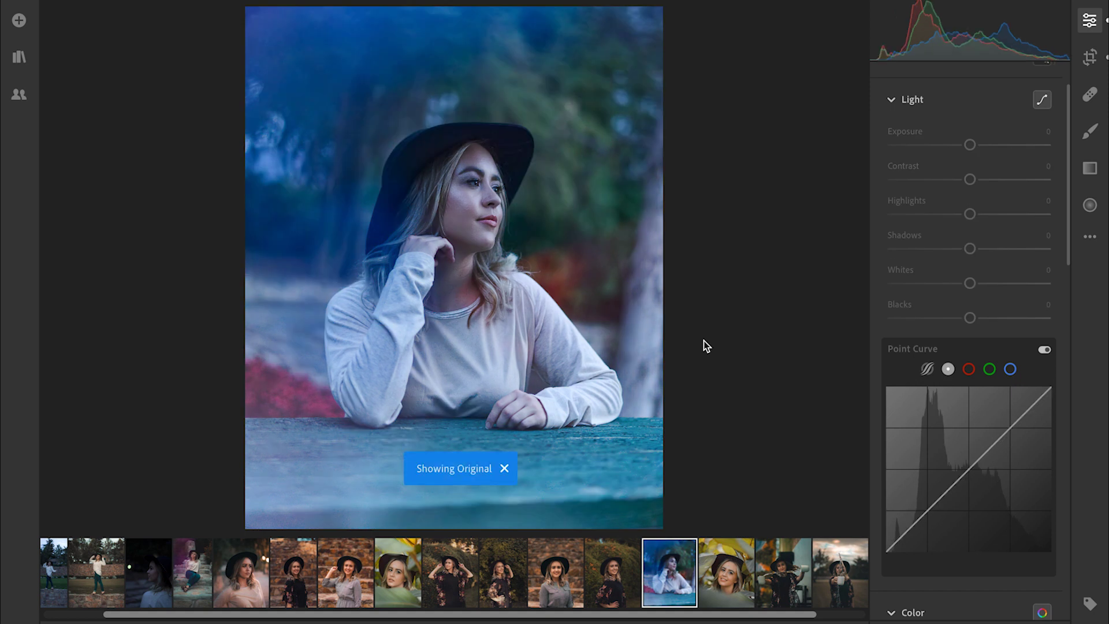
key("backslash")
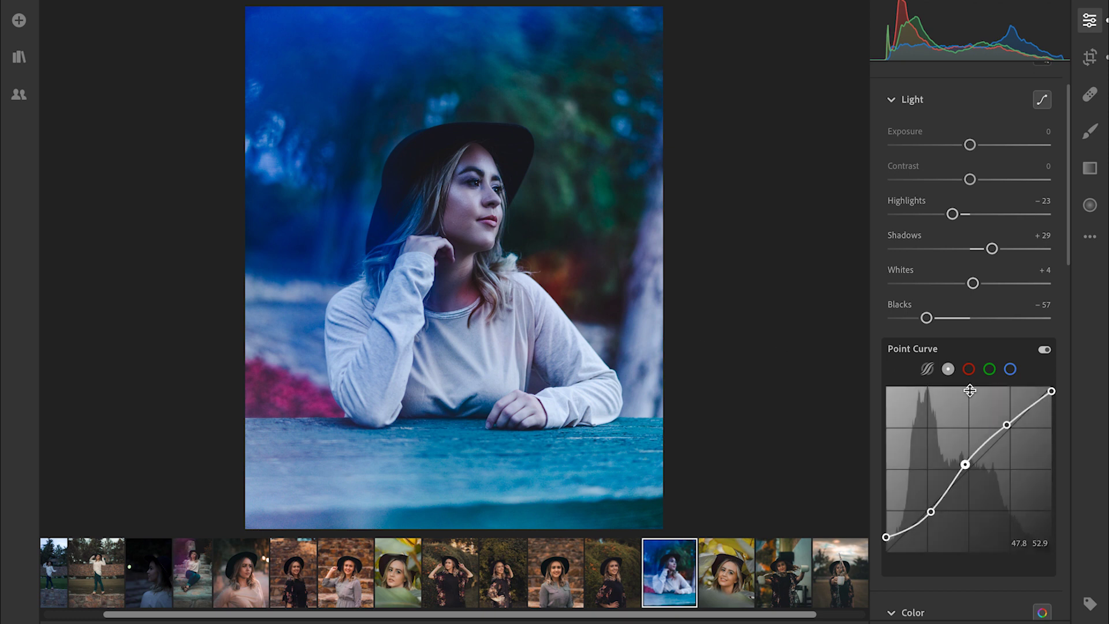
Step: Warm the white balance by setting Temp to +21 and Tint to +2
scroll(970, 391, "down", 8)
scroll(970, 391, "down", 3)
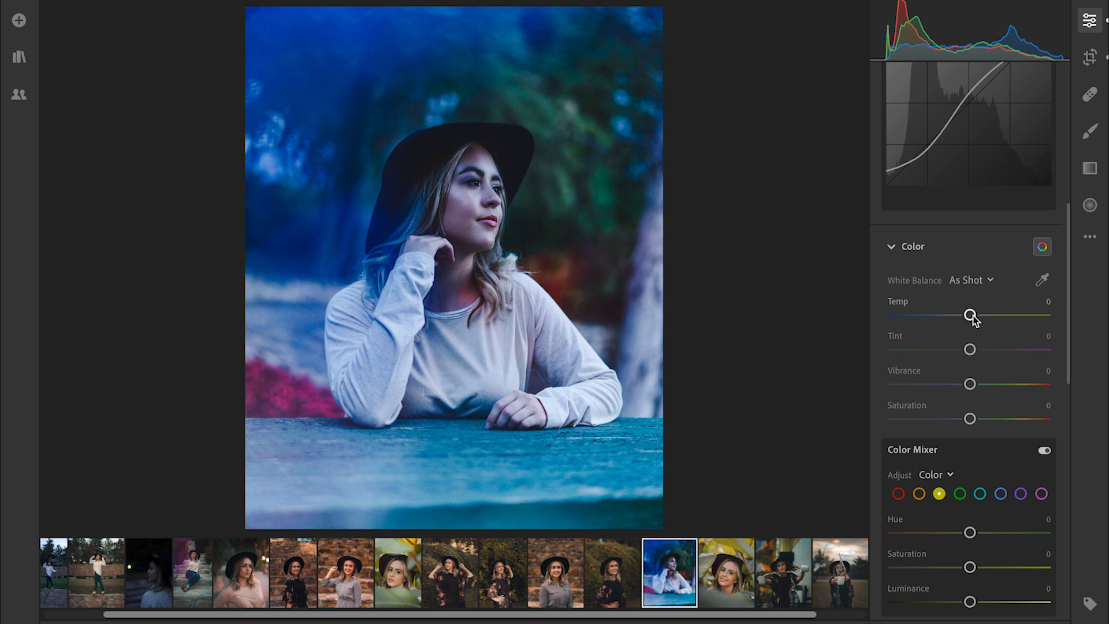
left_click_drag(972, 317, 988, 327)
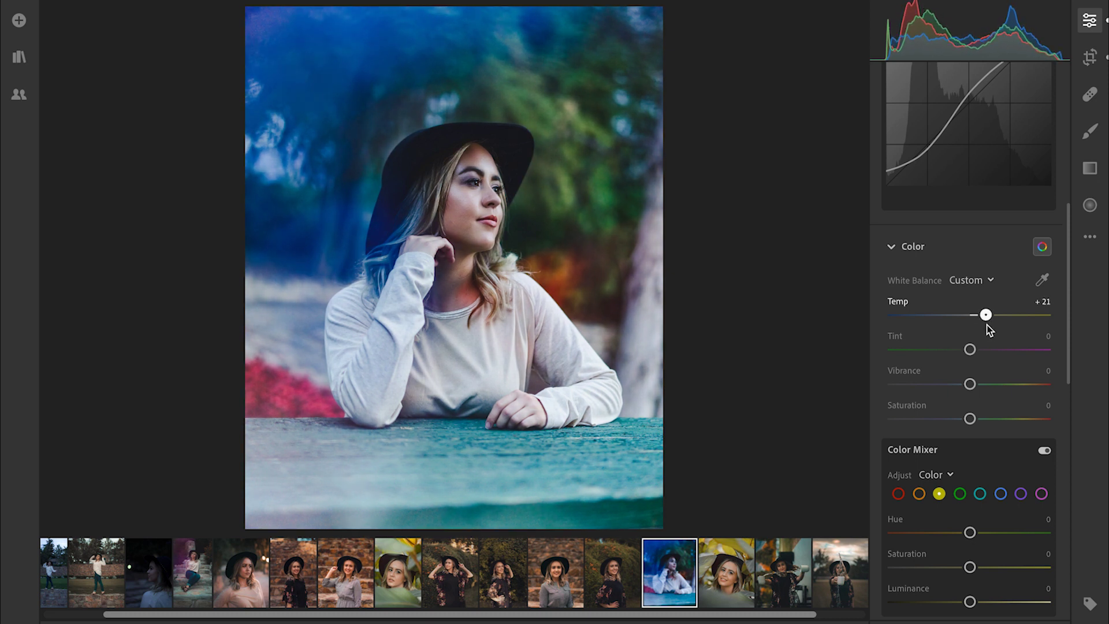
left_click_drag(986, 324, 986, 324)
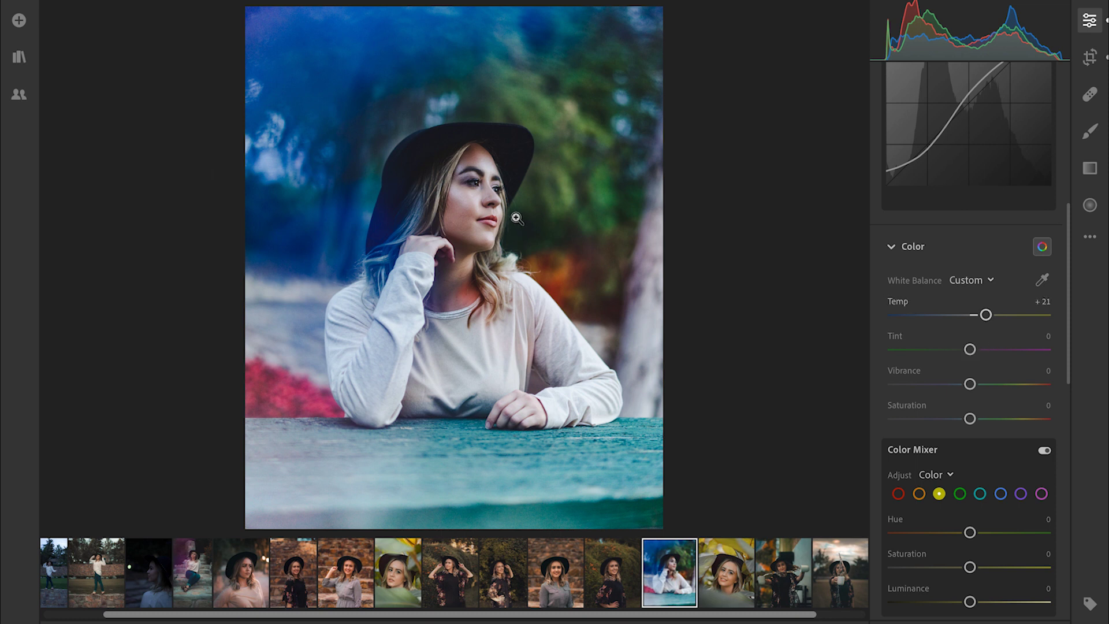
left_click(971, 350)
left_click_drag(971, 353, 973, 353)
left_click_drag(973, 353, 971, 353)
Step: Set the overall Vibrance to -11 and Saturation to +5
left_click_drag(971, 385, 964, 386)
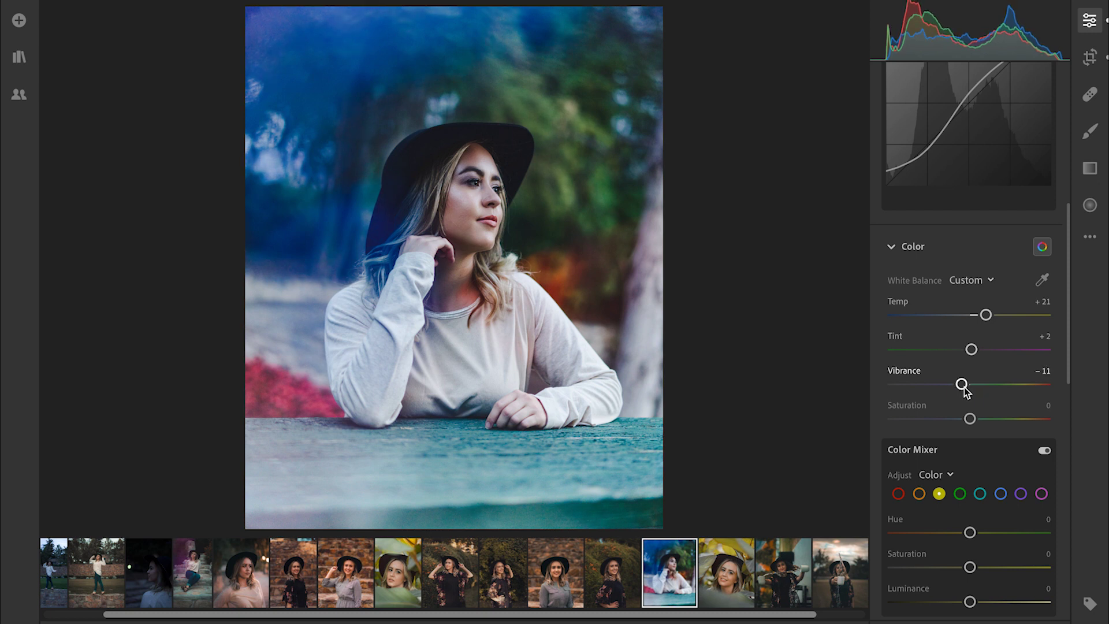
left_click_drag(970, 419, 975, 424)
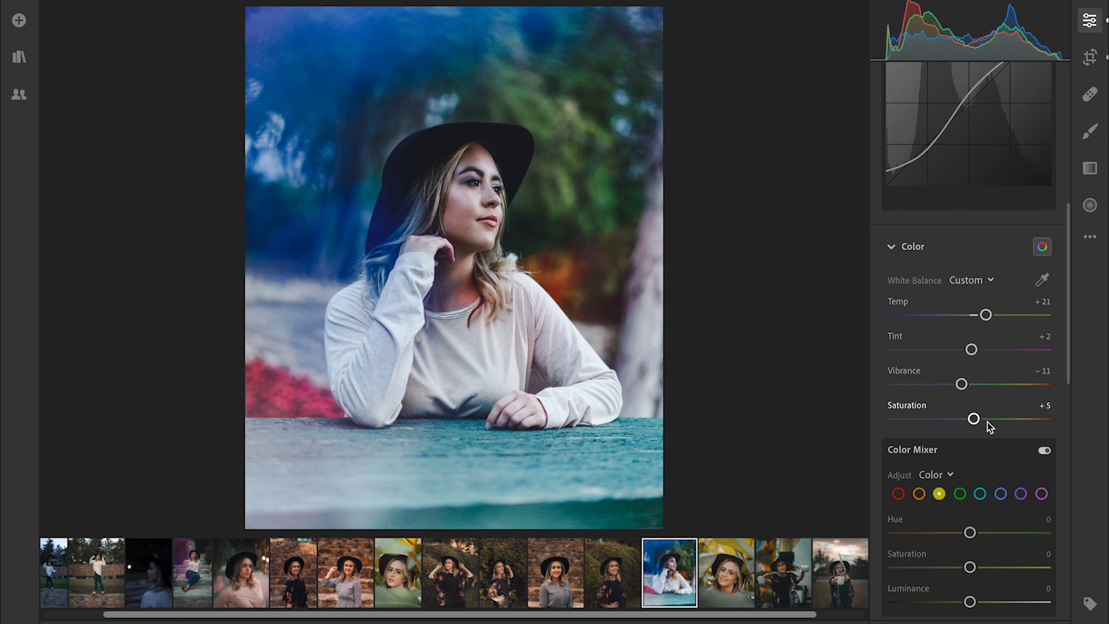
mouse_move(974, 419)
left_mouse_down()
mouse_move(1071, 430)
mouse_move(973, 422)
left_mouse_up()
Step: Try the red luminance at both extremes in the Color Mixer and set it to +55
scroll(951, 485, "down", 1)
scroll(949, 474, "down", 3)
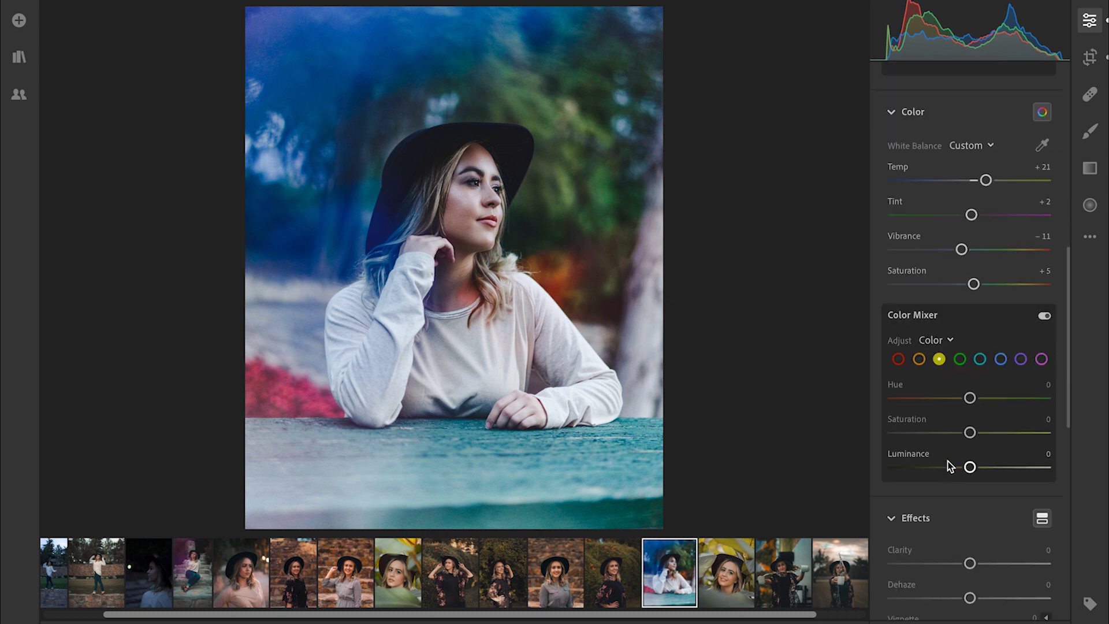
scroll(948, 466, "down", 2)
left_click(897, 309)
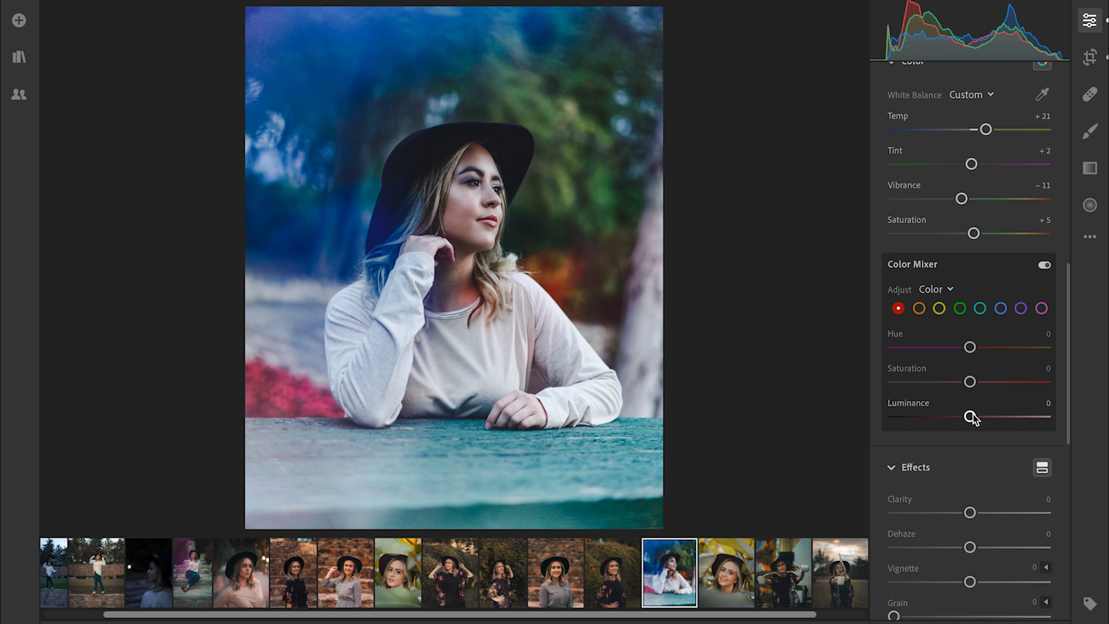
left_click_drag(970, 416, 887, 422)
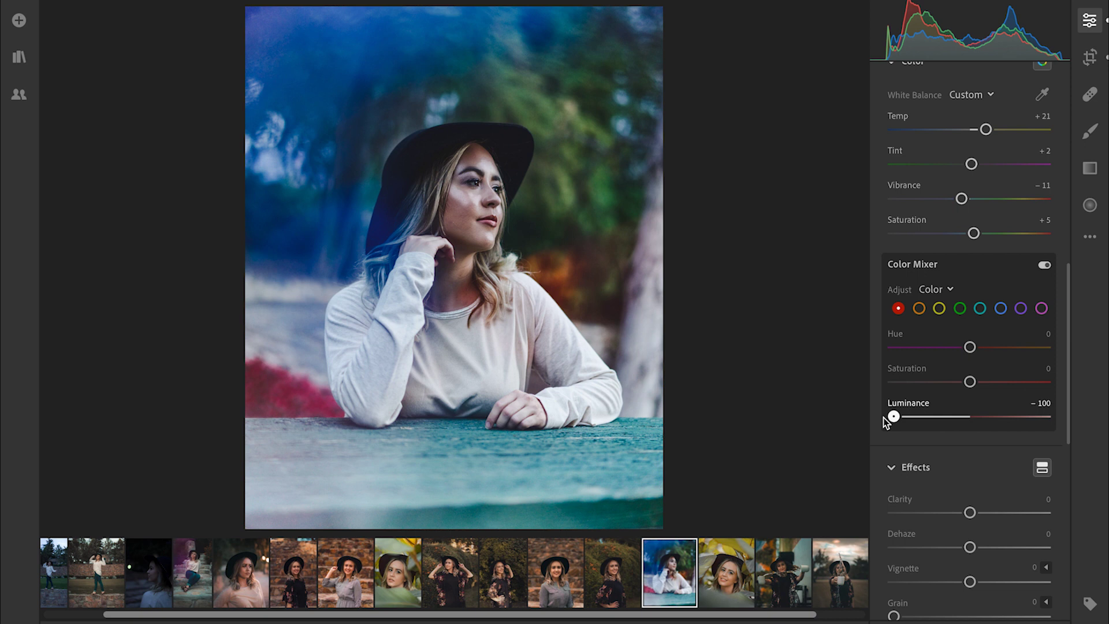
left_click_drag(887, 421, 1059, 421)
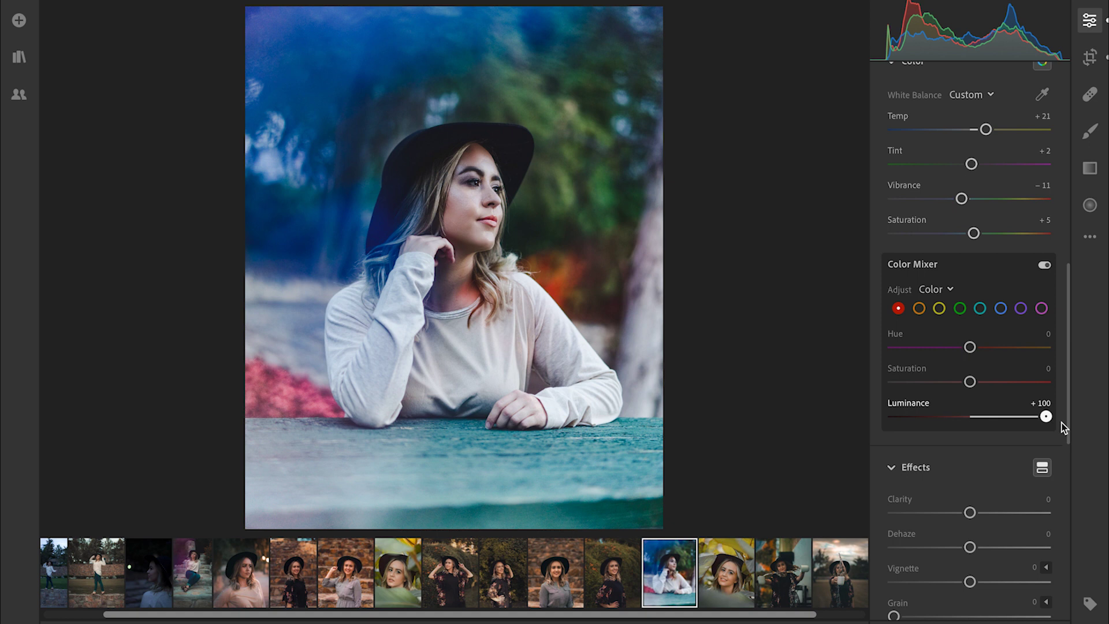
left_click_drag(1040, 423, 1013, 424)
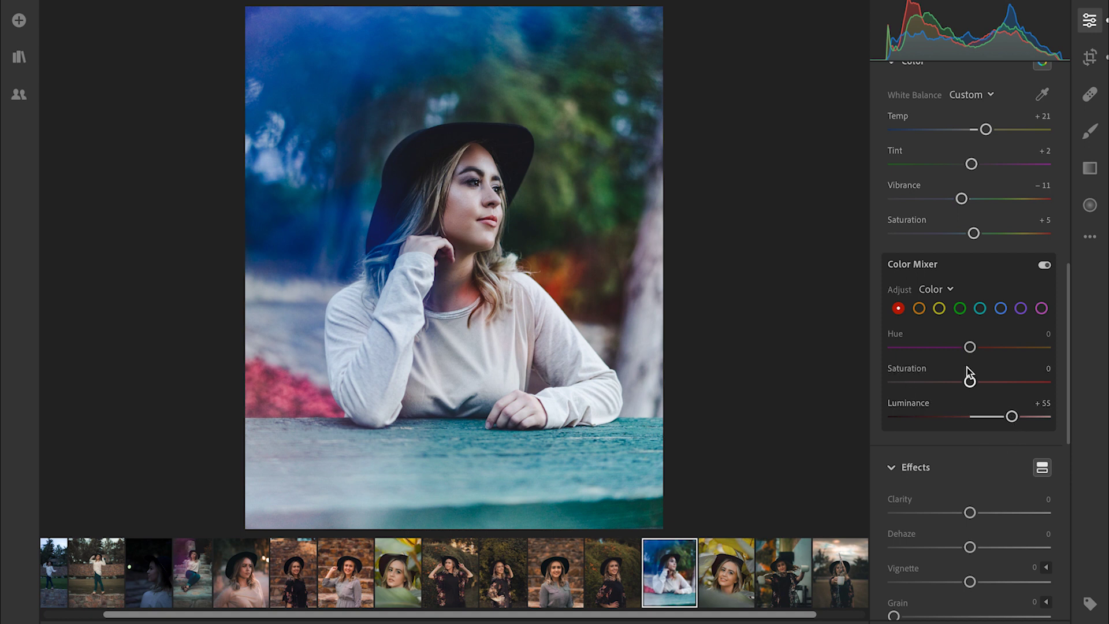
Step: Set the Color Mixer's orange luminance to -31
left_click(917, 308)
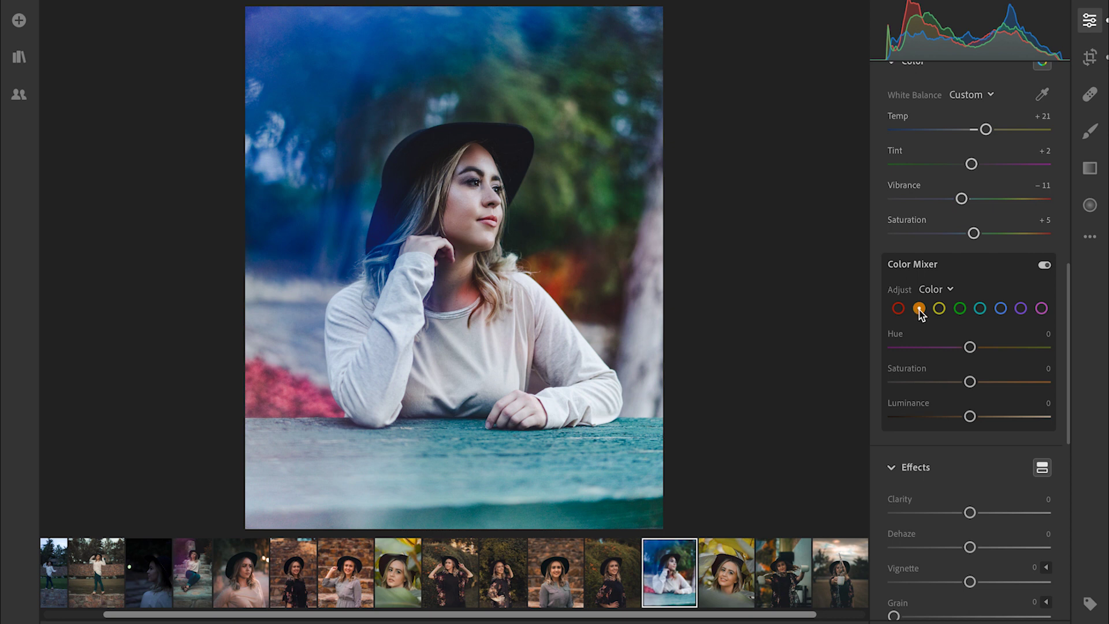
left_click(970, 417)
mouse_move(971, 418)
left_mouse_down()
mouse_move(1022, 431)
mouse_move(1091, 425)
mouse_move(950, 418)
left_mouse_up()
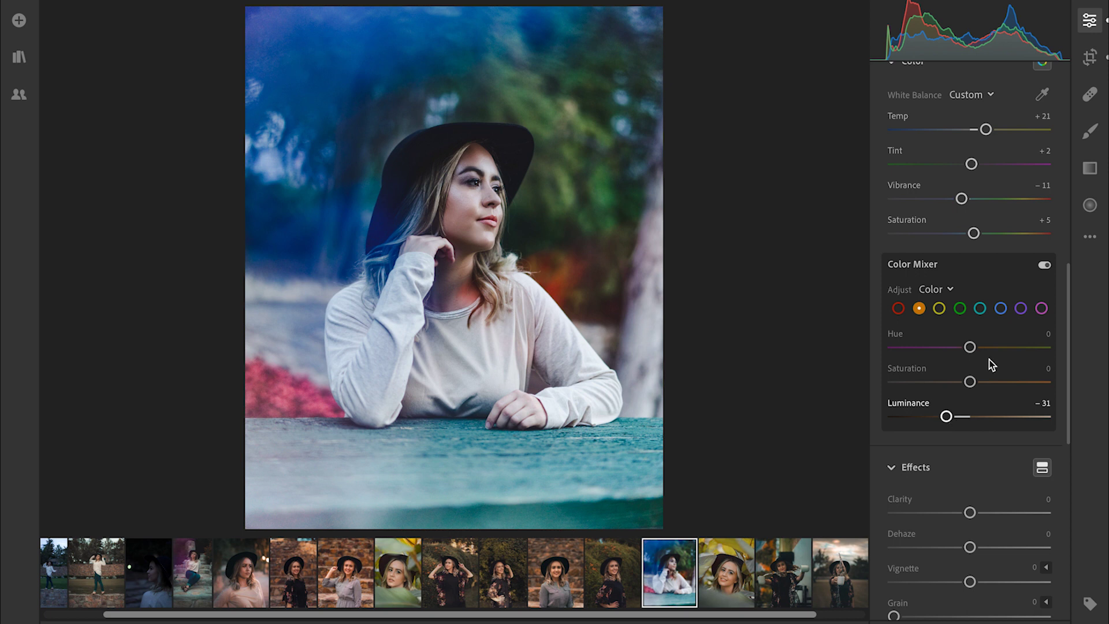
Step: Shift the Color Mixer's yellow hue strongly toward orange and set the green hue to -96
left_click(939, 311)
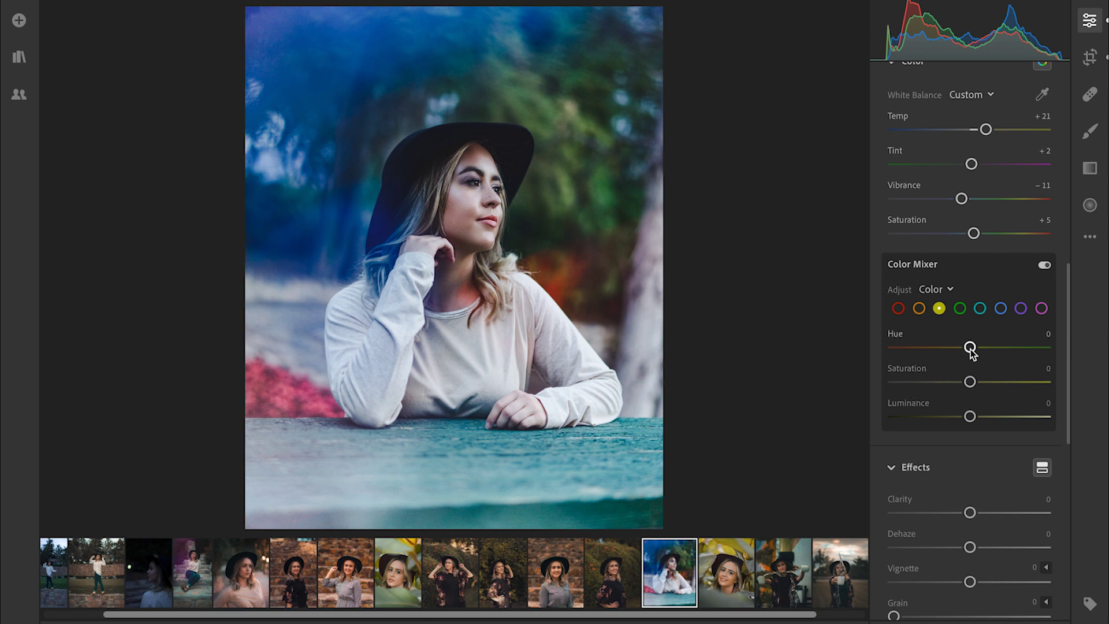
left_click_drag(970, 348, 910, 350)
left_click(960, 310)
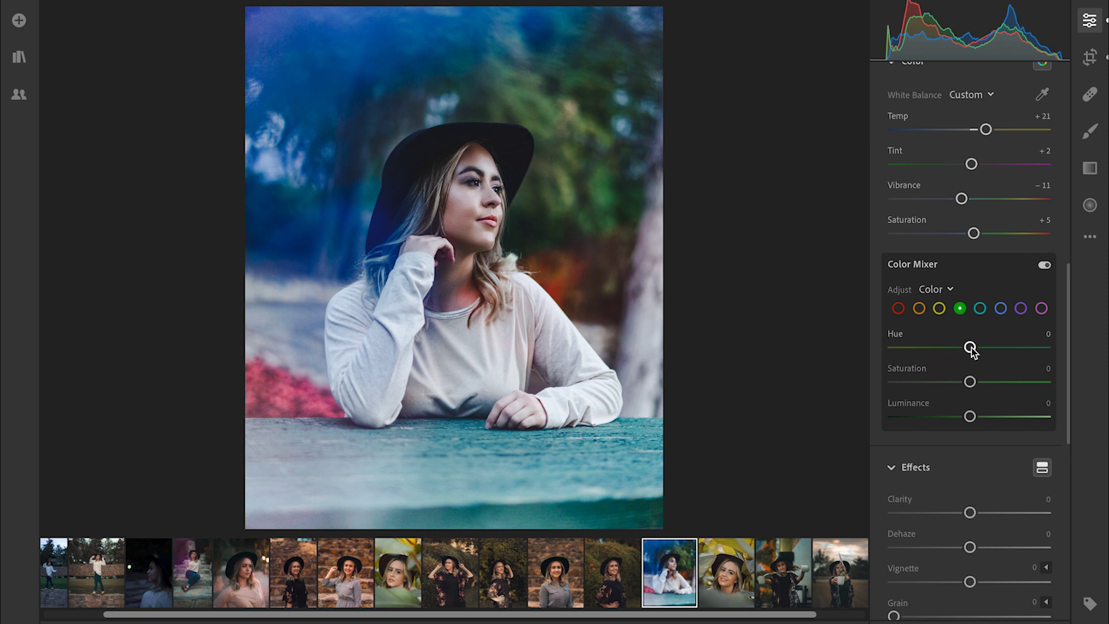
left_click_drag(971, 349, 1104, 353)
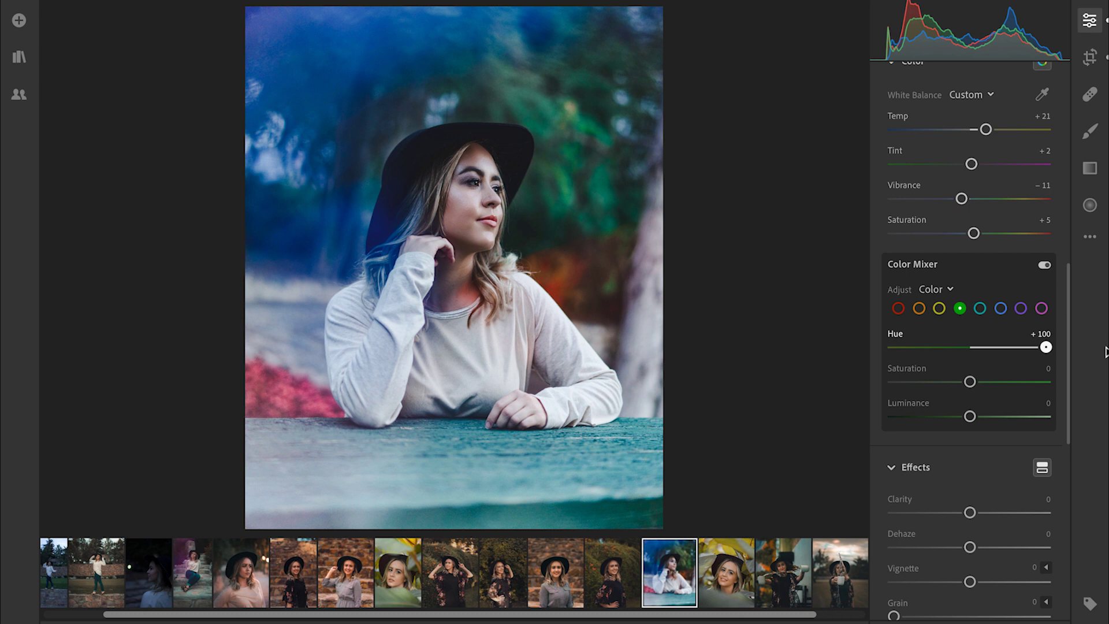
left_click_drag(1045, 348, 900, 355)
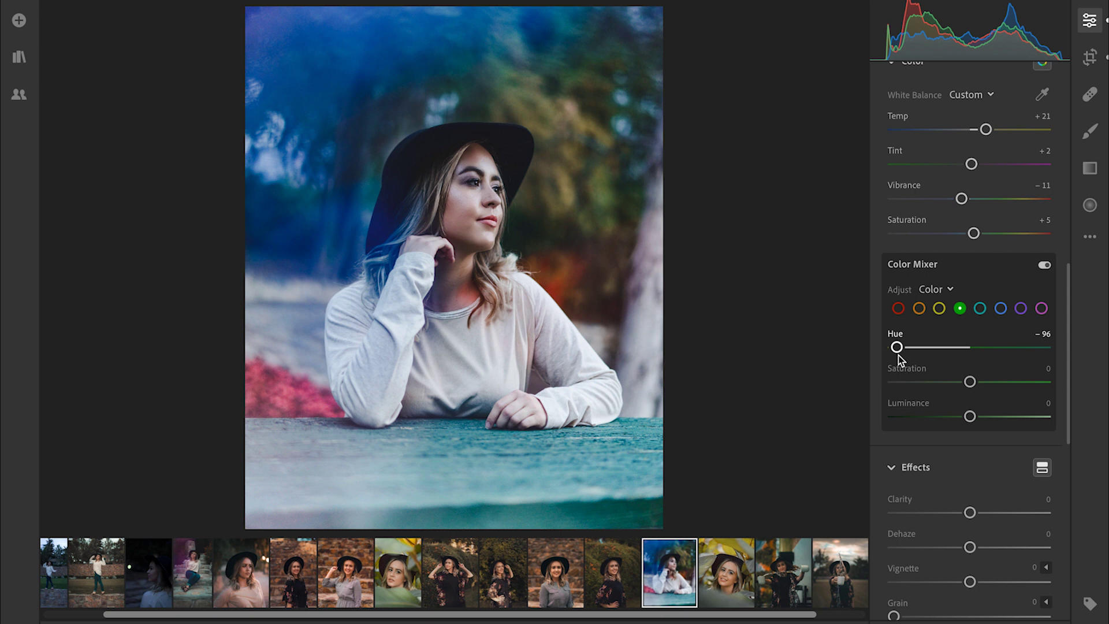
Step: Set the Color Mixer's aqua hue to +31 and aqua saturation to -25
left_click(979, 309)
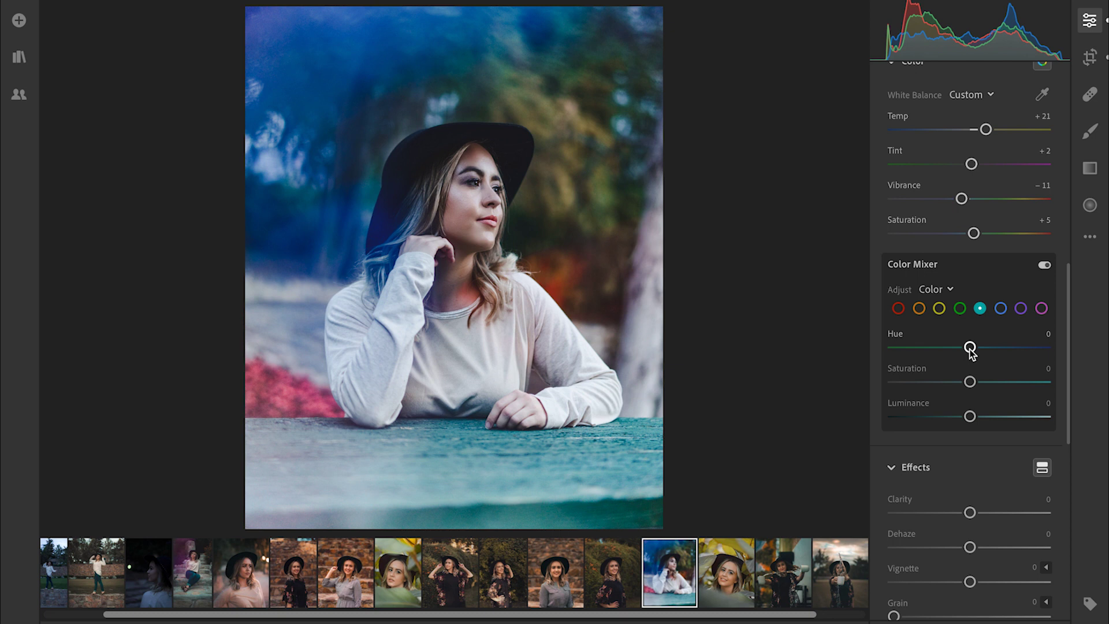
left_click_drag(969, 349, 994, 354)
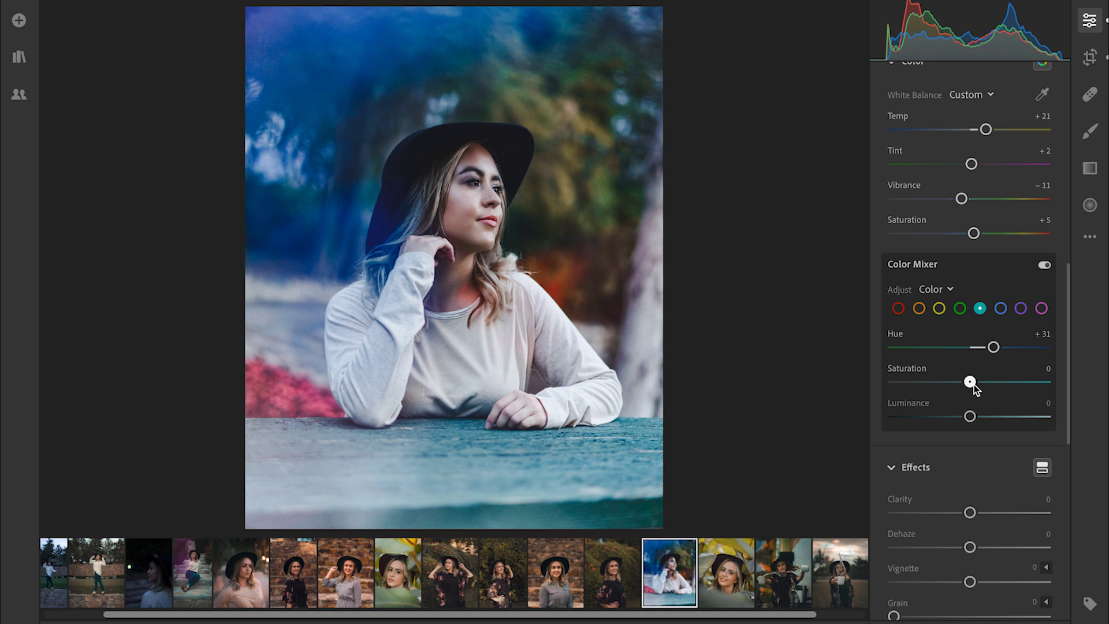
left_click_drag(974, 384, 958, 384)
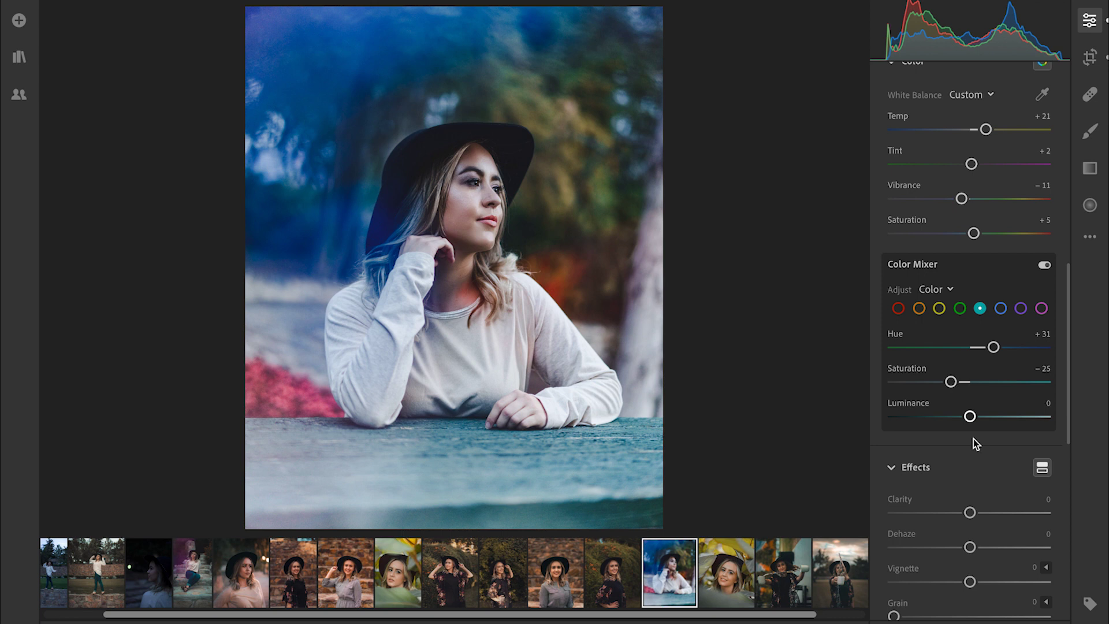
Step: Set the Color Mixer's blue hue to -15 and blue saturation to -15
left_click(1001, 308)
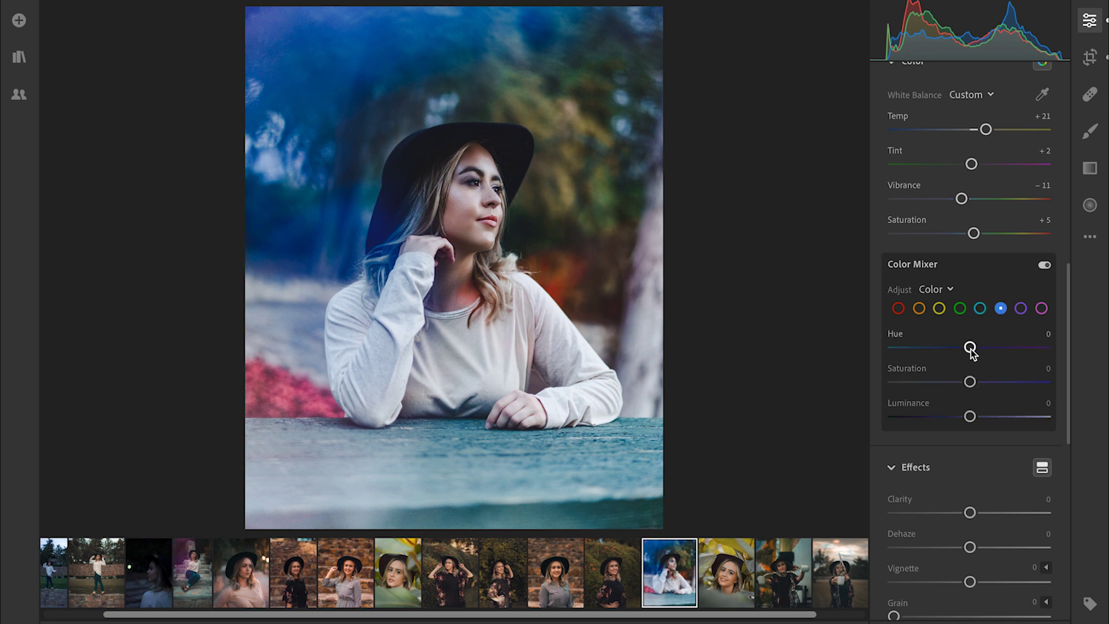
left_click(981, 308)
left_click(1000, 309)
left_click_drag(970, 348, 960, 349)
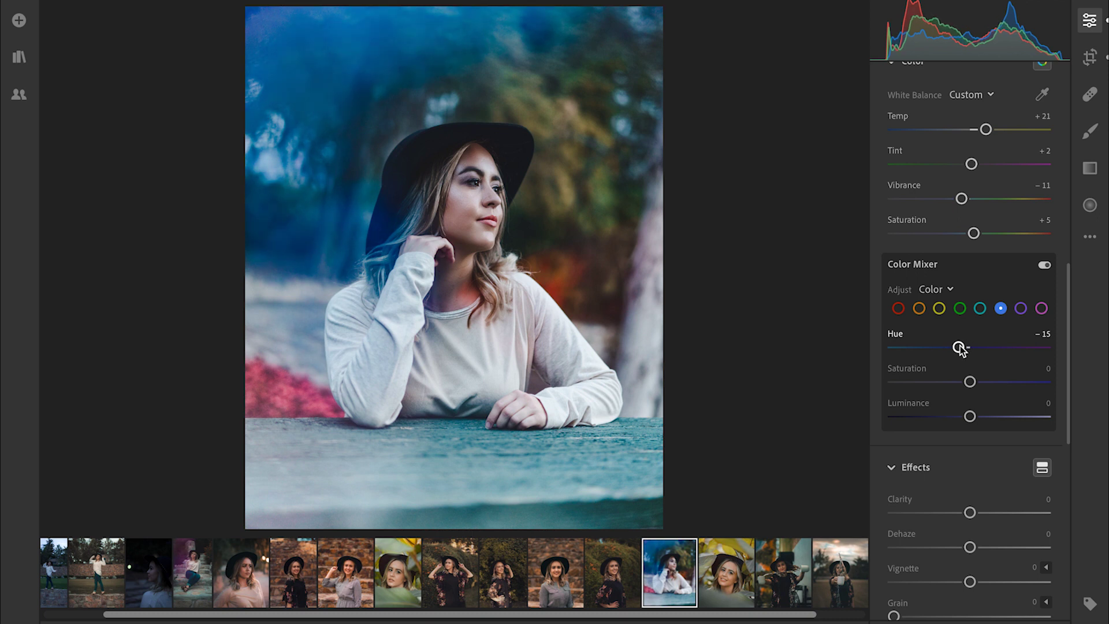
left_click(970, 381)
mouse_move(971, 383)
left_mouse_down()
mouse_move(880, 379)
mouse_move(1017, 398)
mouse_move(1046, 382)
mouse_move(1041, 396)
mouse_move(960, 383)
left_mouse_up()
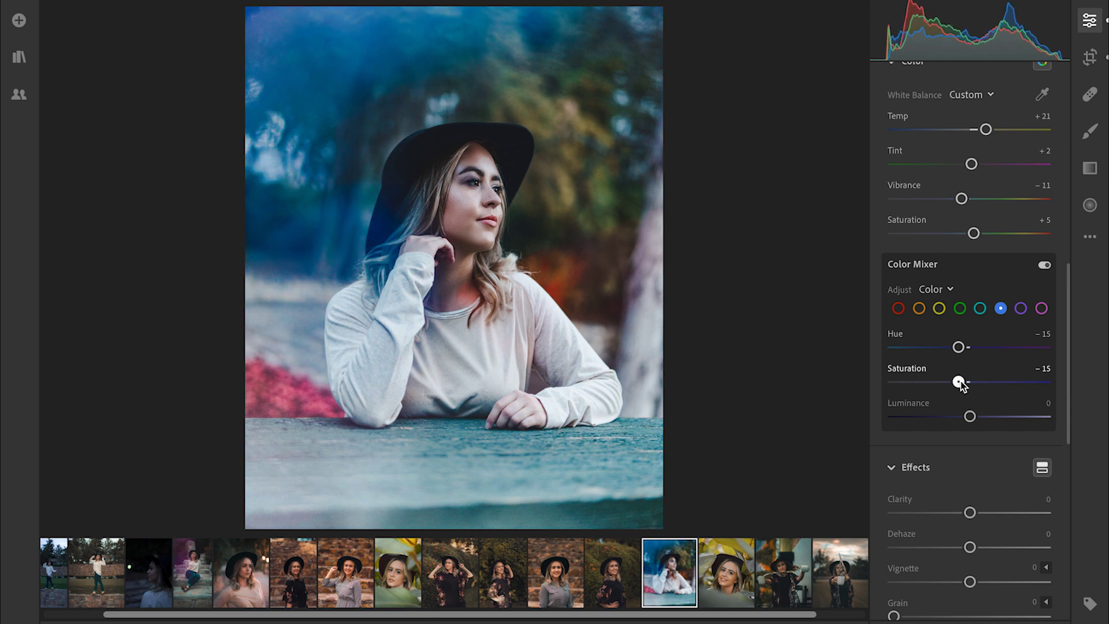
Step: Compare the portrait with the Color Mixer adjustments turned off and on, leaving them enabled
left_click_drag(961, 381, 958, 383)
left_click(1043, 265)
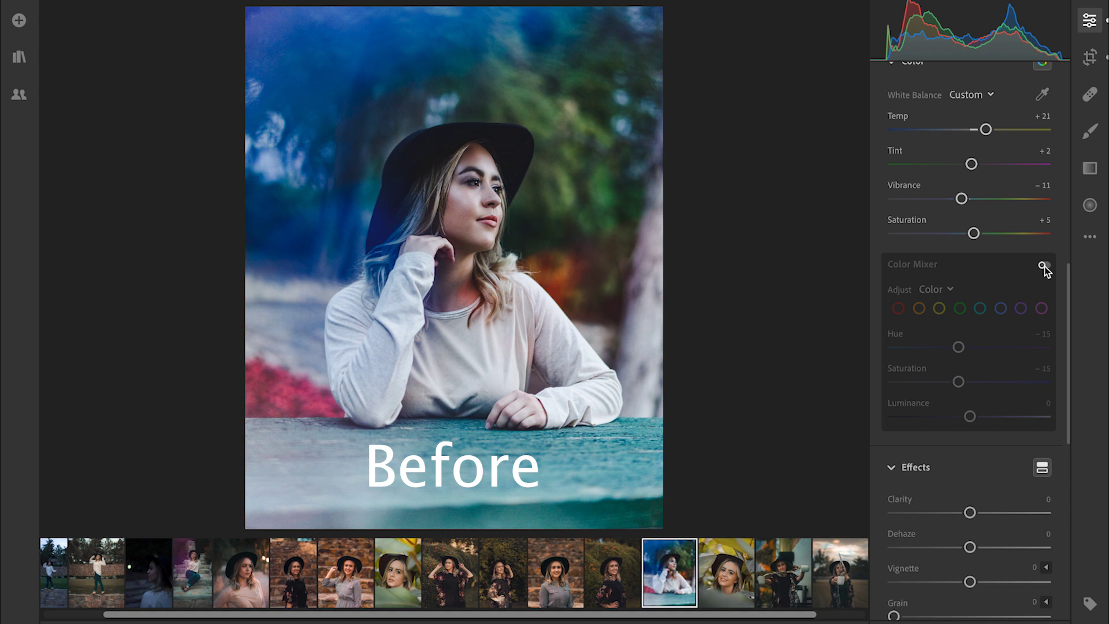
left_click(1043, 265)
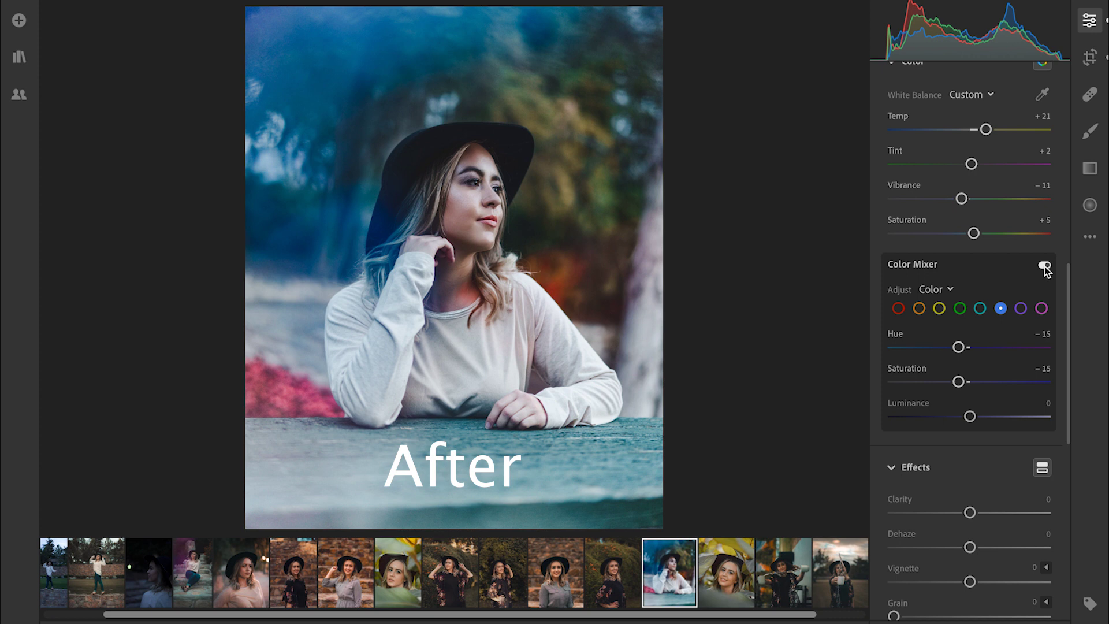
left_click(1042, 266)
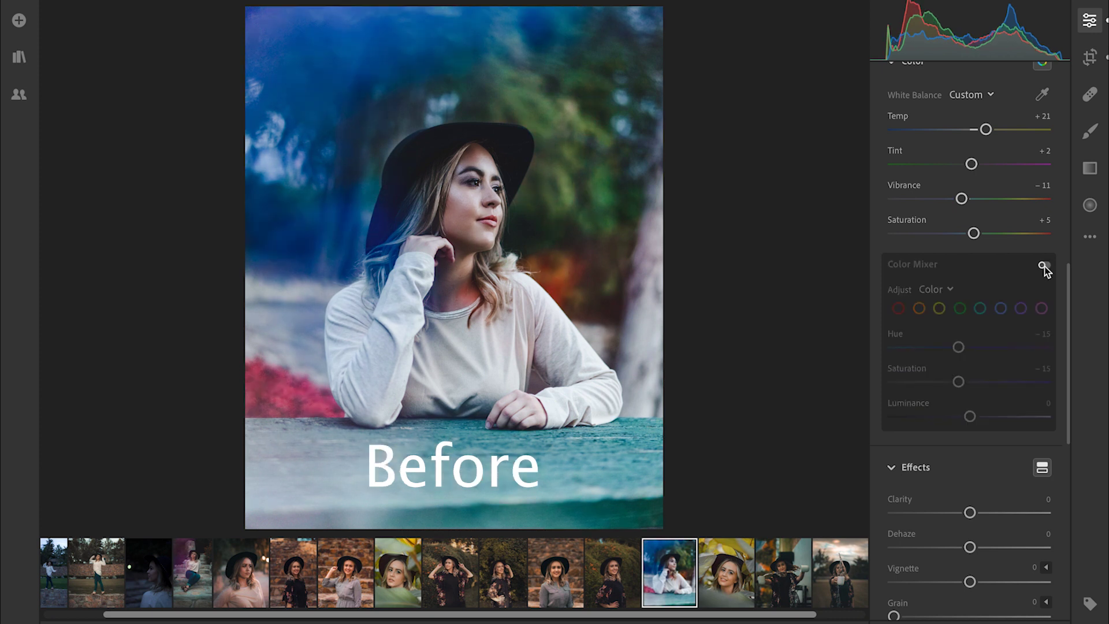
left_click(1043, 266)
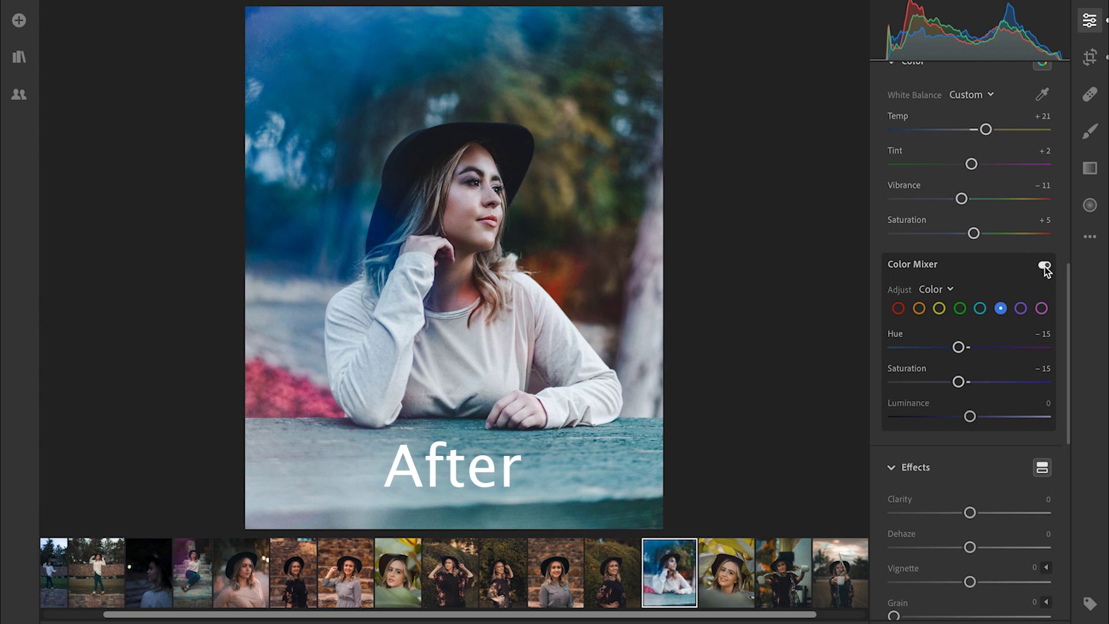
Step: Set the portrait's clarity to +10 and its vignette to -18
scroll(973, 395, "down", 3)
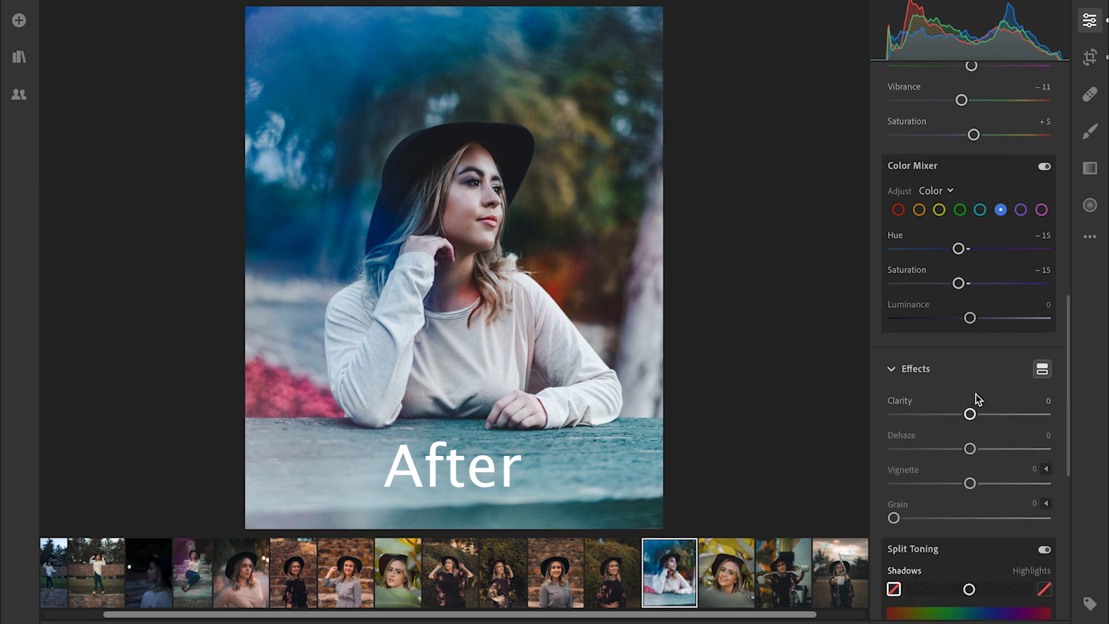
scroll(977, 398, "down", 3)
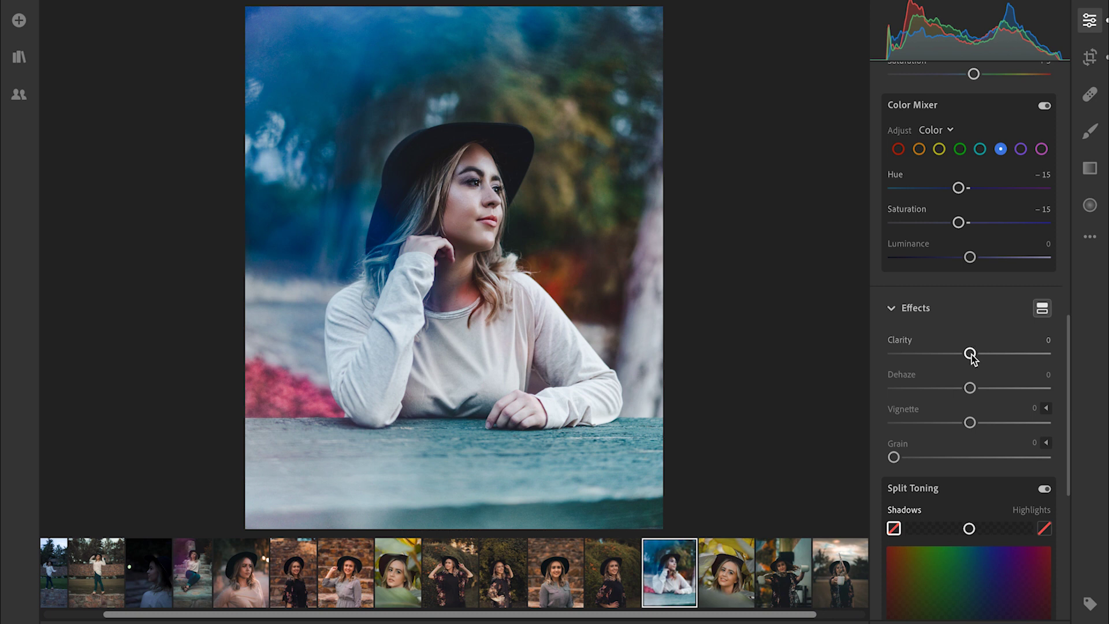
left_click_drag(970, 354, 1104, 341)
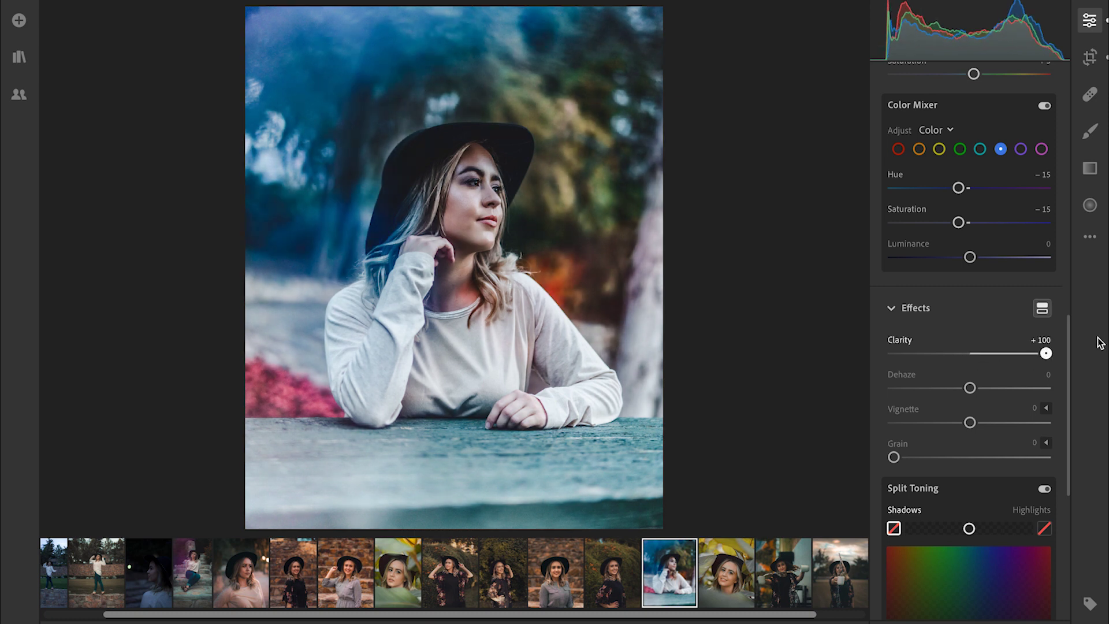
double_click(1046, 353)
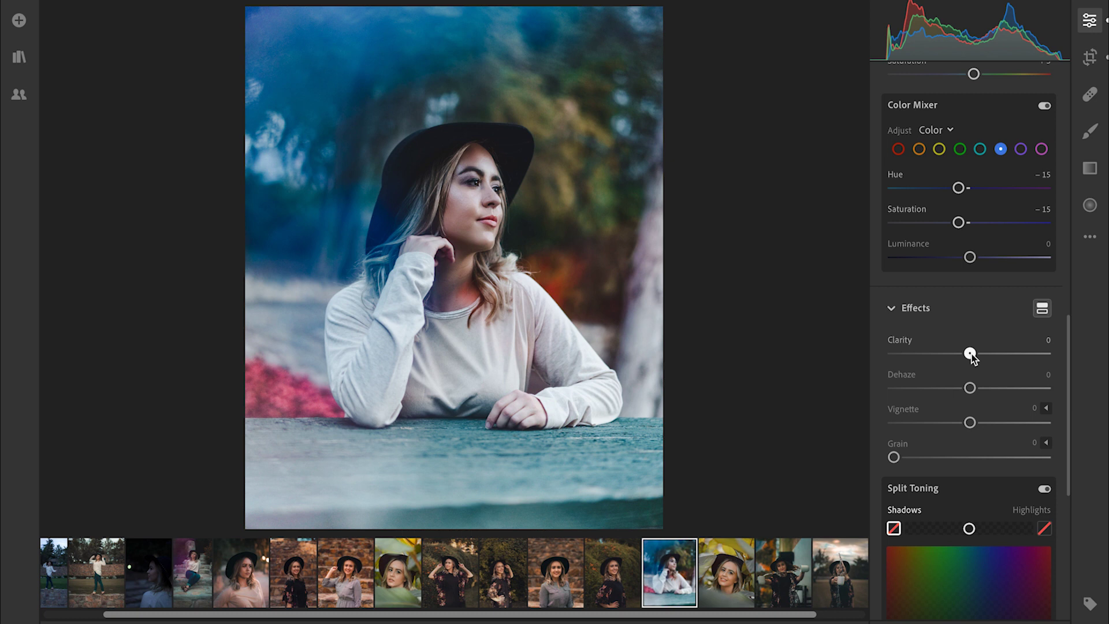
left_click_drag(971, 355, 979, 356)
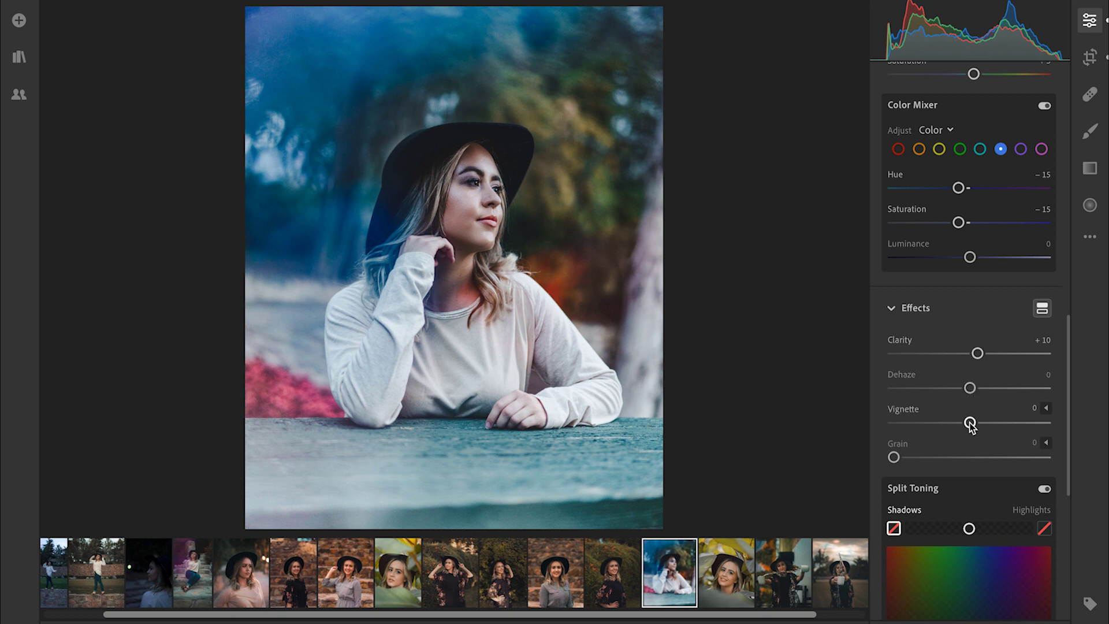
mouse_move(971, 424)
left_mouse_down()
mouse_move(851, 424)
mouse_move(1045, 422)
mouse_move(918, 423)
mouse_move(970, 422)
left_mouse_up()
left_click_drag(971, 424, 958, 426)
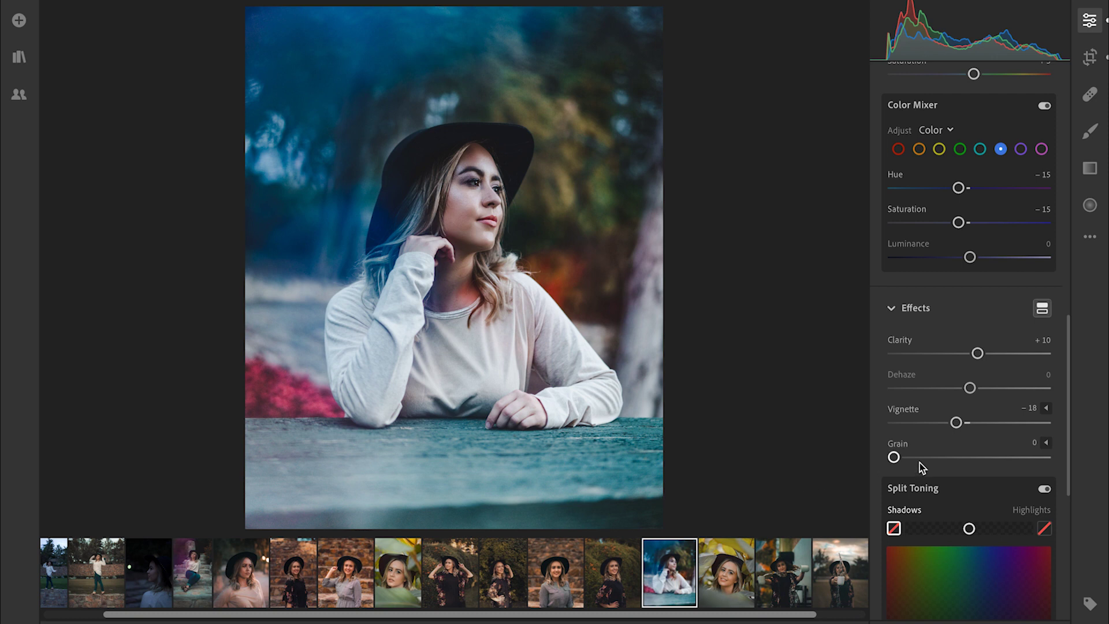
Step: Tint the Split Toning shadows blue with hue 216 and saturation 13
scroll(936, 430, "down", 5)
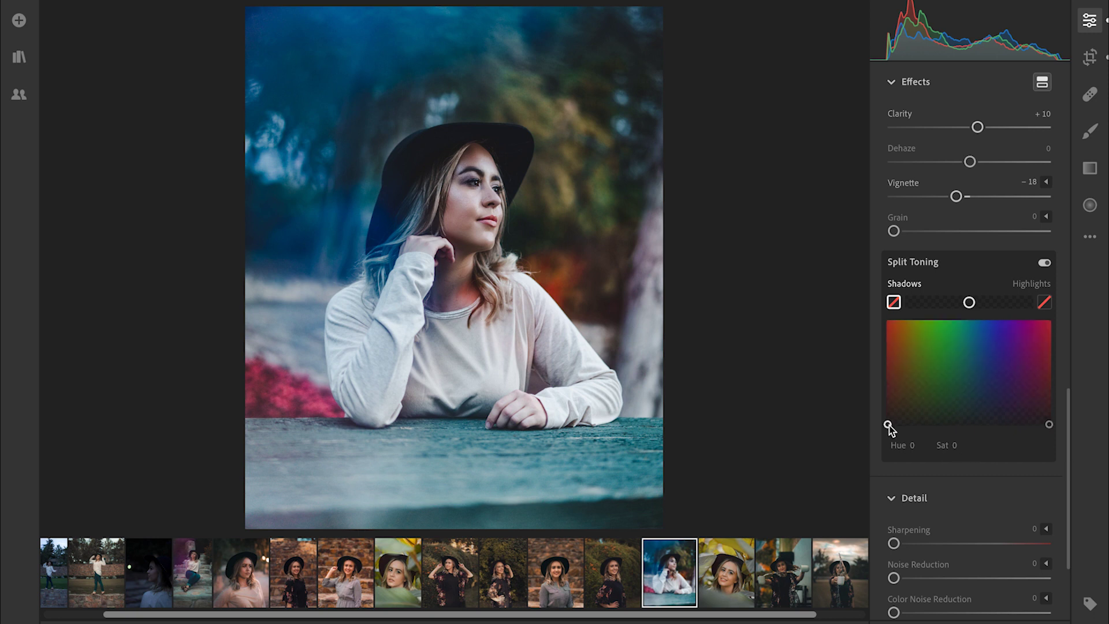
left_click_drag(888, 425, 985, 426)
left_click_drag(987, 427, 986, 412)
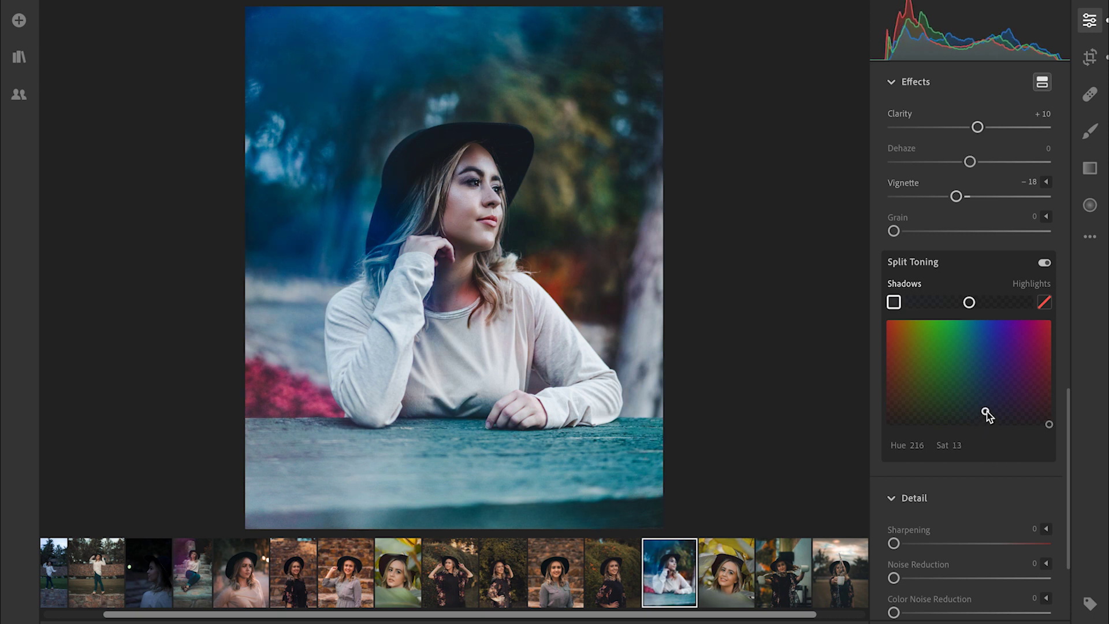
Step: Tint the Split Toning highlights warm with hue 44 and saturation 31, and shift the balance slider partway toward Highlights
left_click(1050, 425)
left_click_drag(1050, 424, 911, 430)
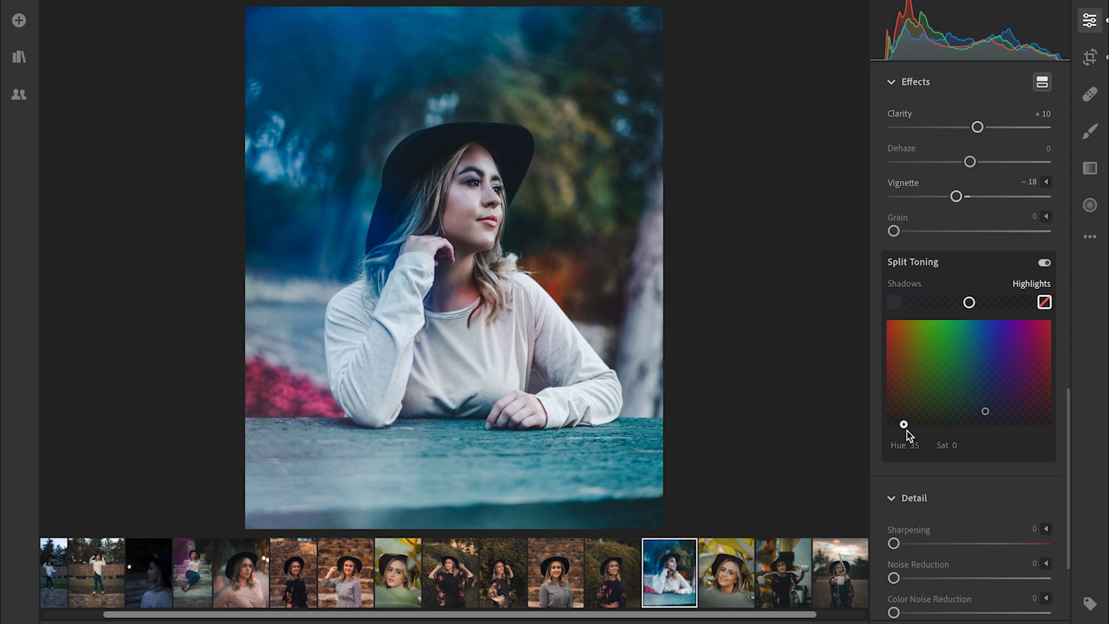
left_click_drag(906, 429, 910, 392)
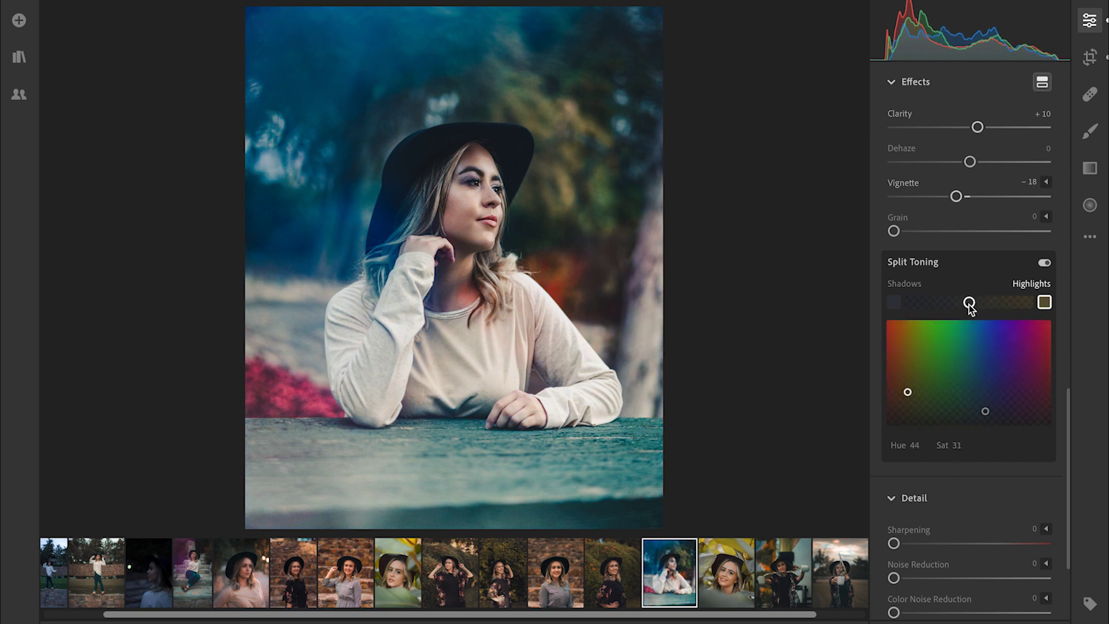
left_click_drag(970, 307, 996, 307)
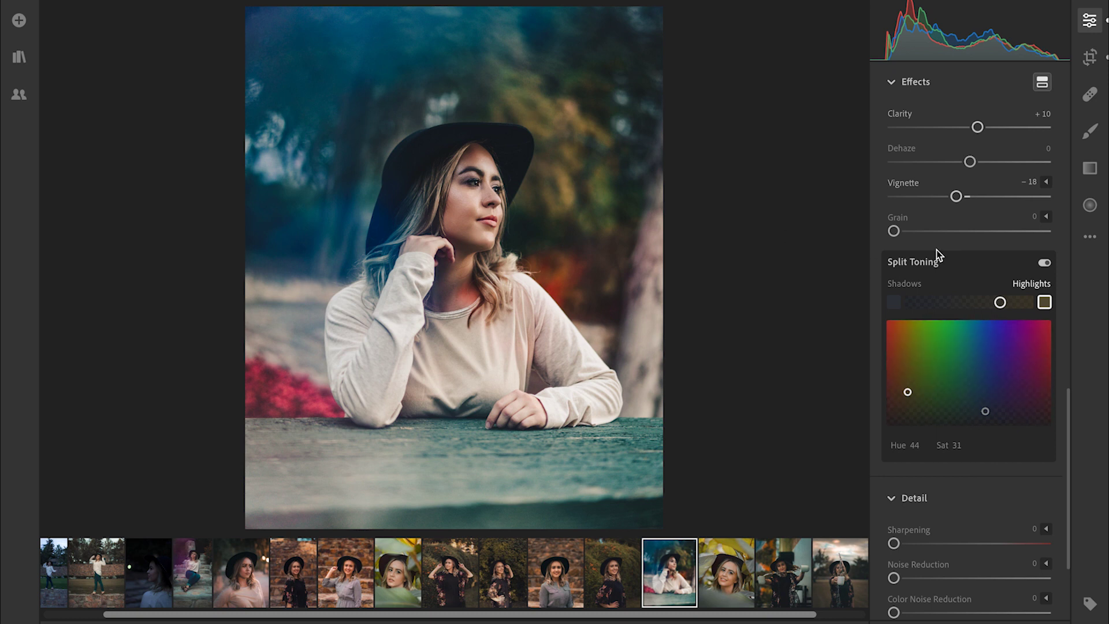
Step: Lower the portrait's exposure to -0.42
scroll(937, 249, "up", 15)
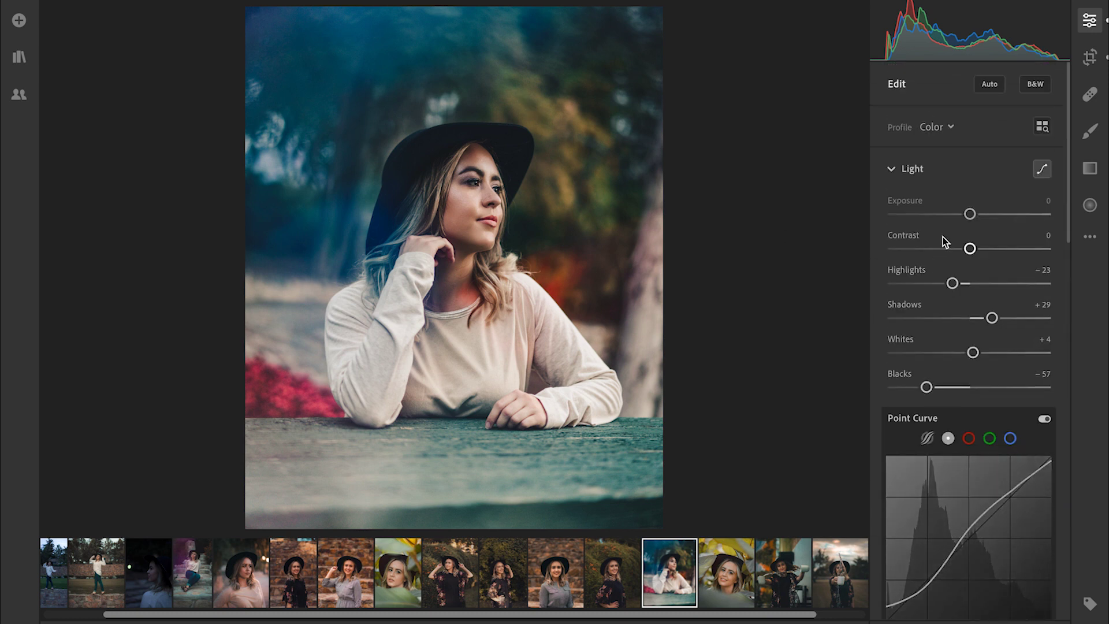
left_click(969, 214)
left_click_drag(970, 214, 964, 215)
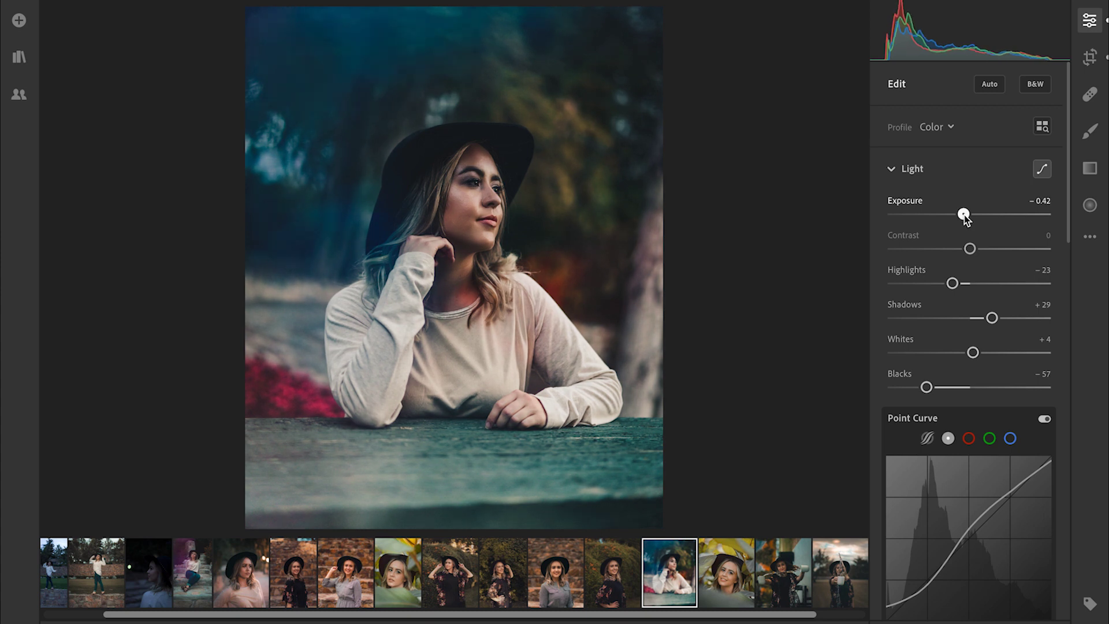